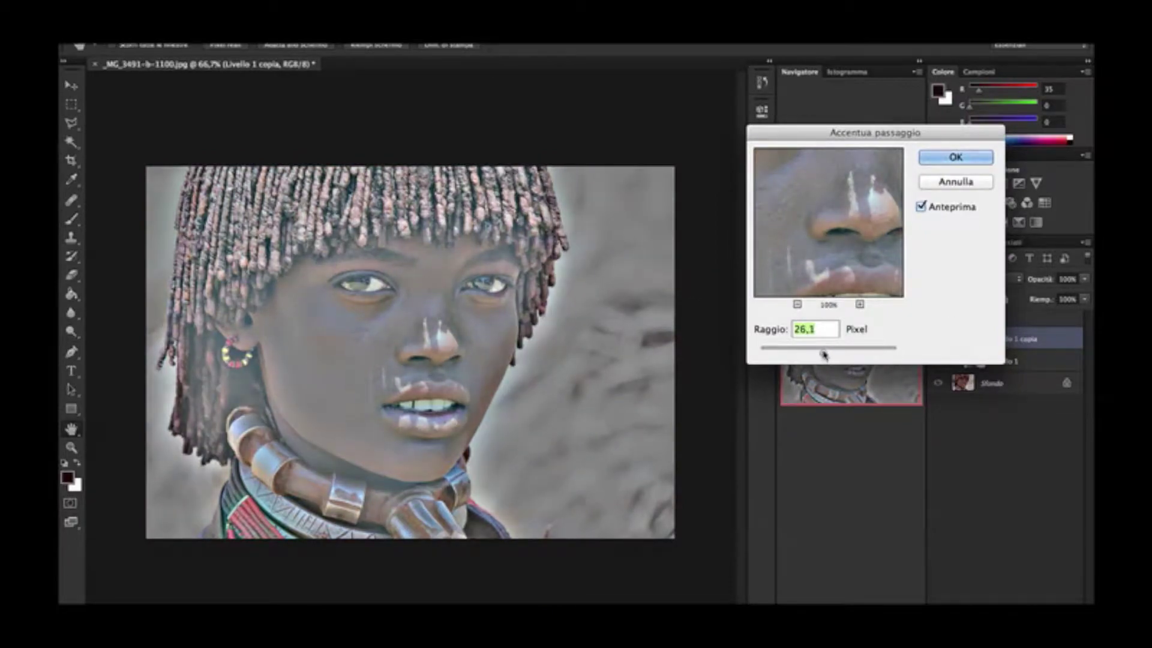
Step: Apply the high pass filter and group both layers into a group named Splitt
click(953, 158)
shift+click(1010, 357)
key(ctrl+g)
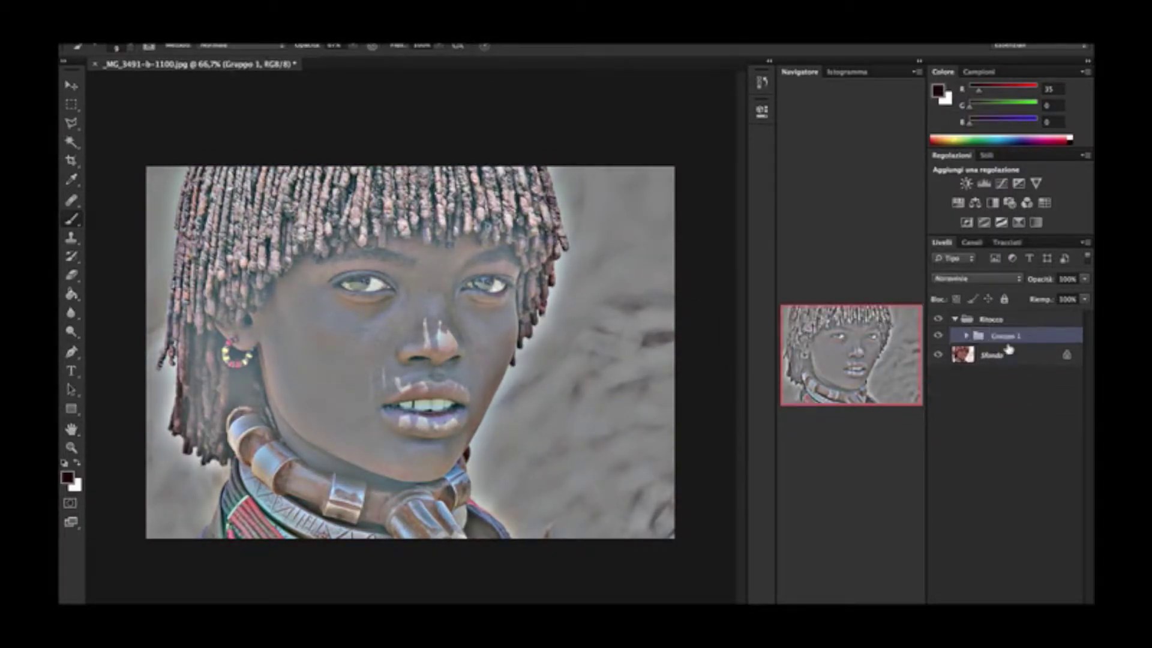
click(966, 336)
Step: Set Livello 1 copia to 50% opacity with the Luce lineare blend mode
click(1020, 355)
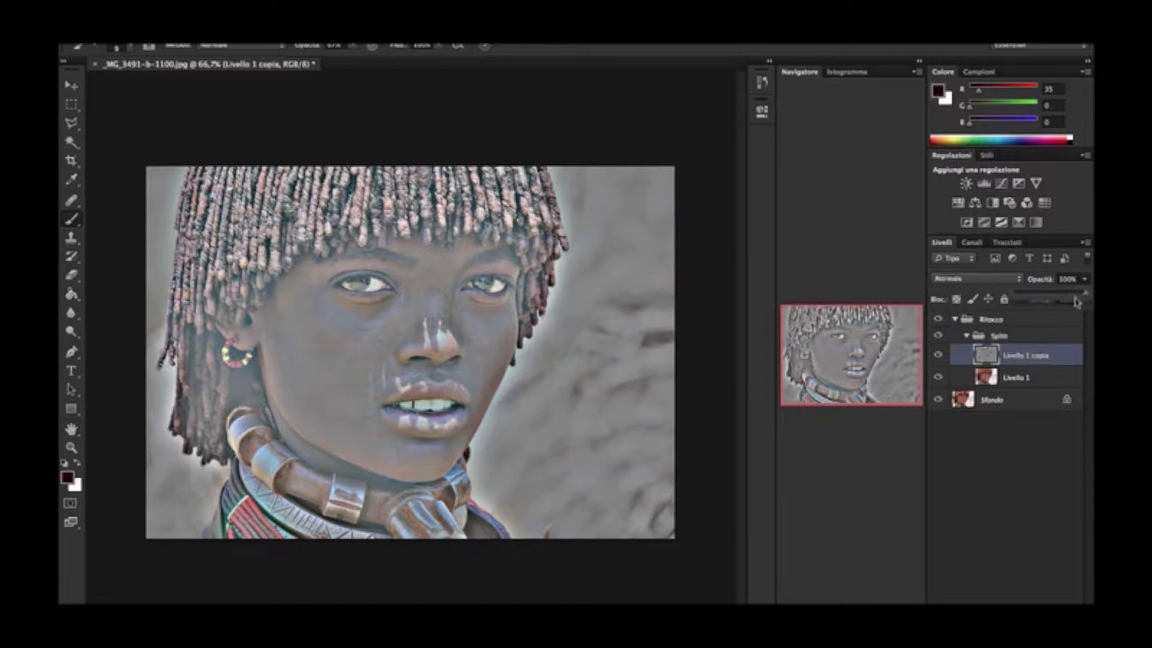
click(1066, 279)
text(50)
click(976, 278)
click(992, 461)
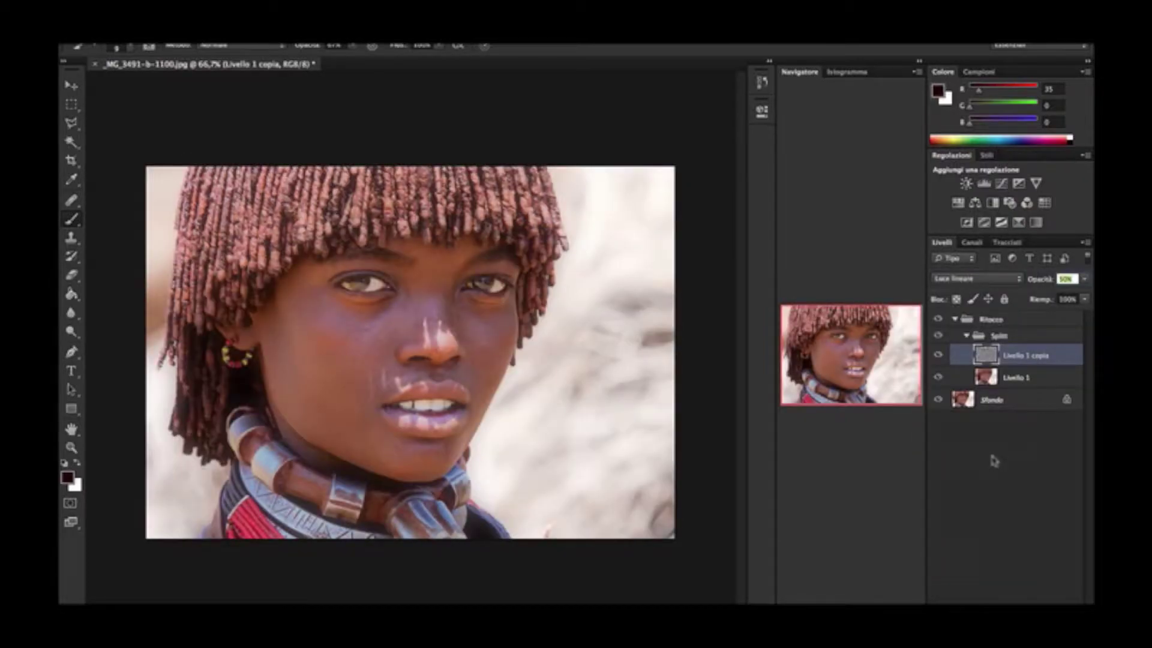
Step: Heal blemishes on the cheeks, nose and brow with the Healing Brush
drag(71, 200, 132, 208)
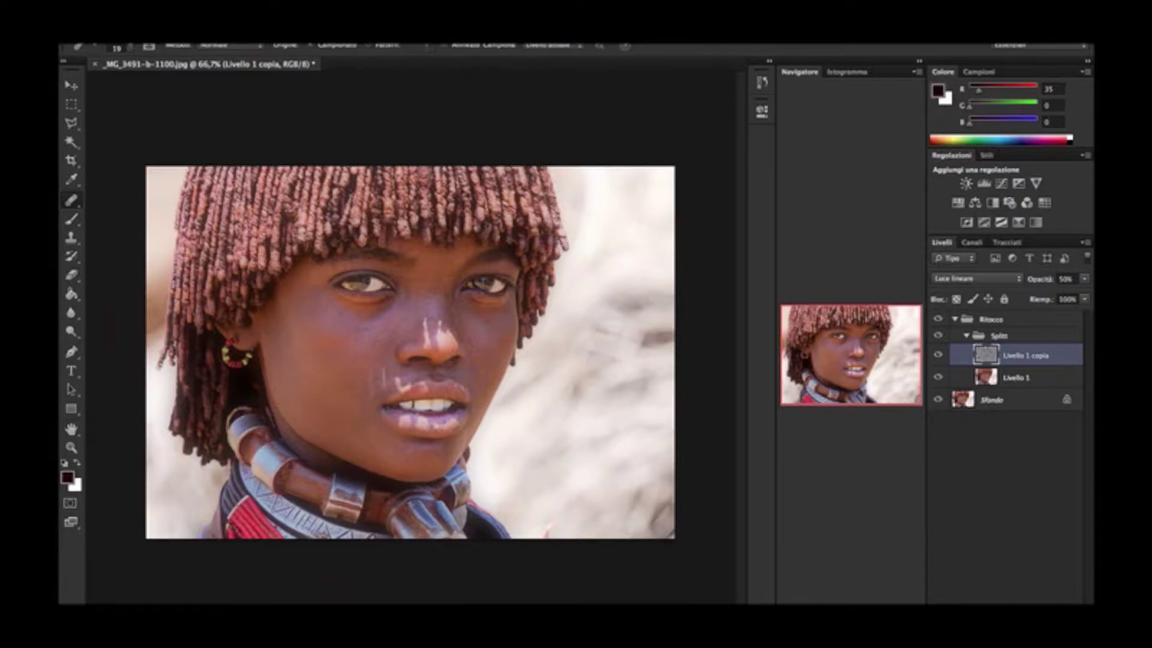
scroll(347, 322, up, 3)
drag(844, 332, 831, 334)
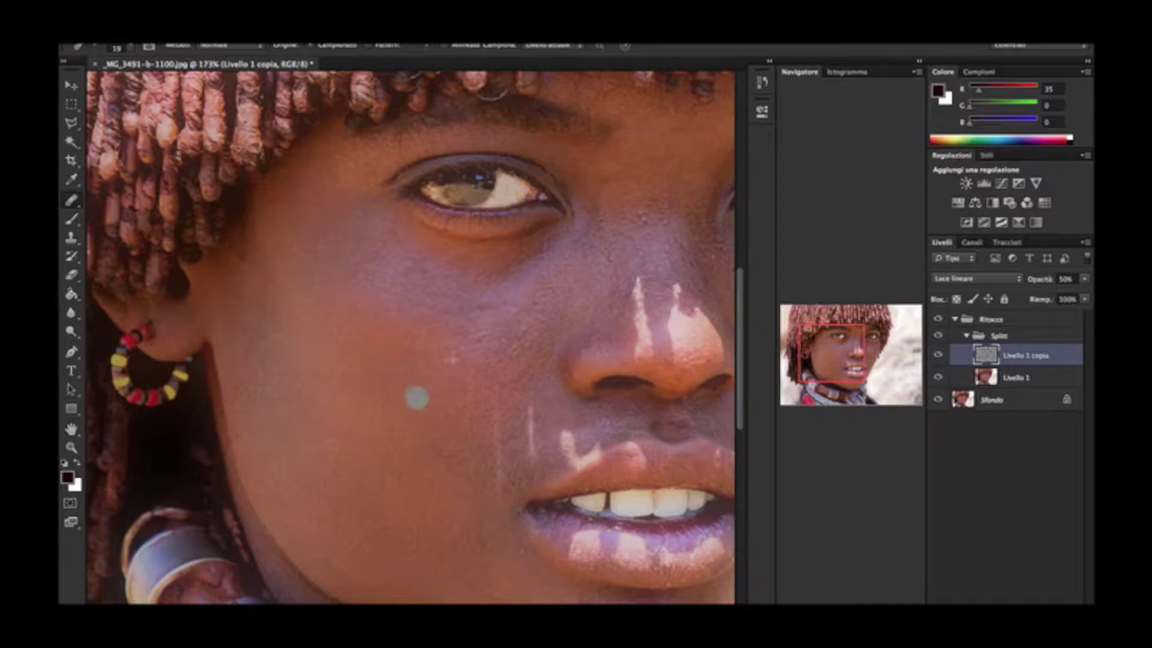
scroll(641, 375, down, 5)
scroll(641, 376, right, 5)
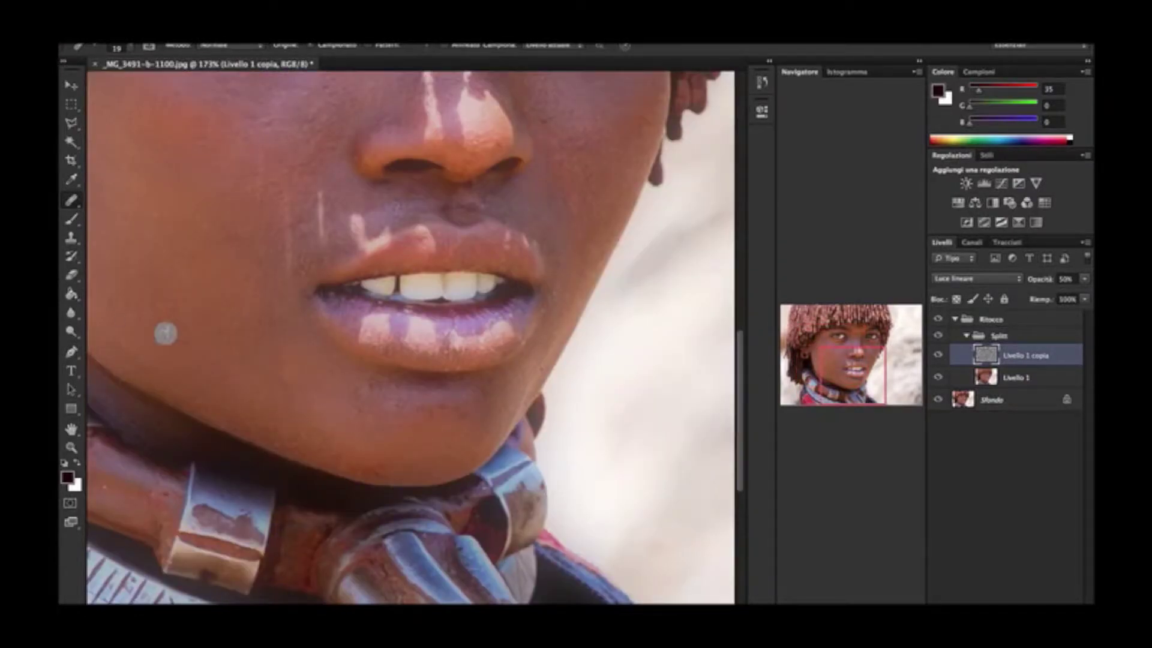
scroll(589, 327, up, 5)
scroll(589, 327, right, 4)
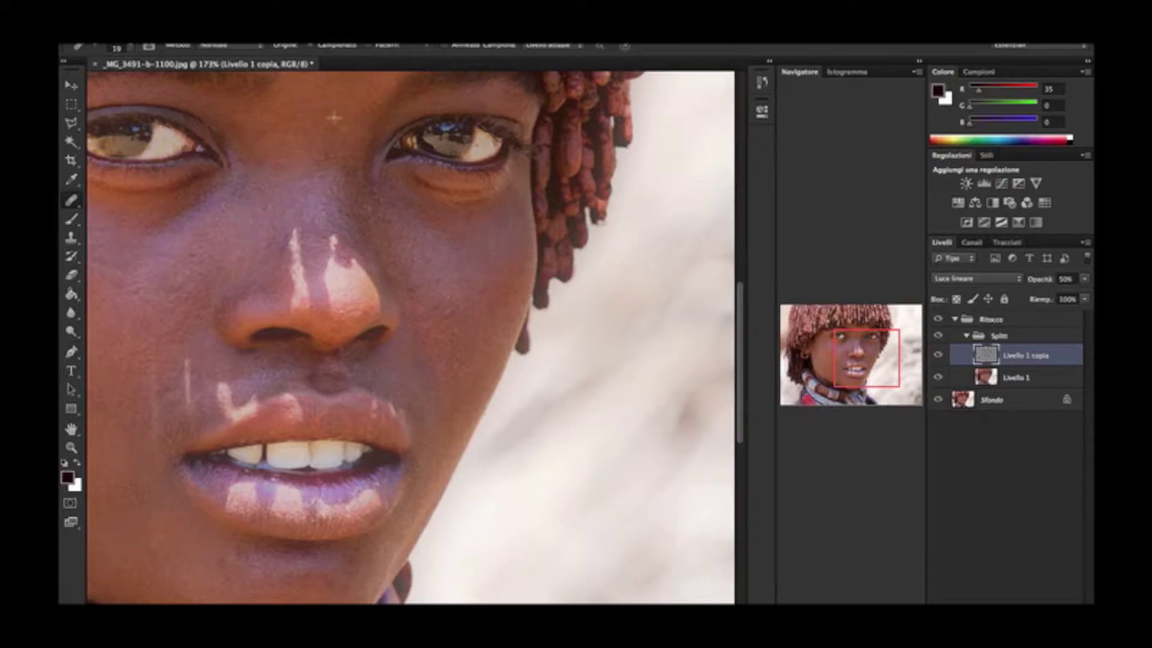
scroll(201, 247, up, 5)
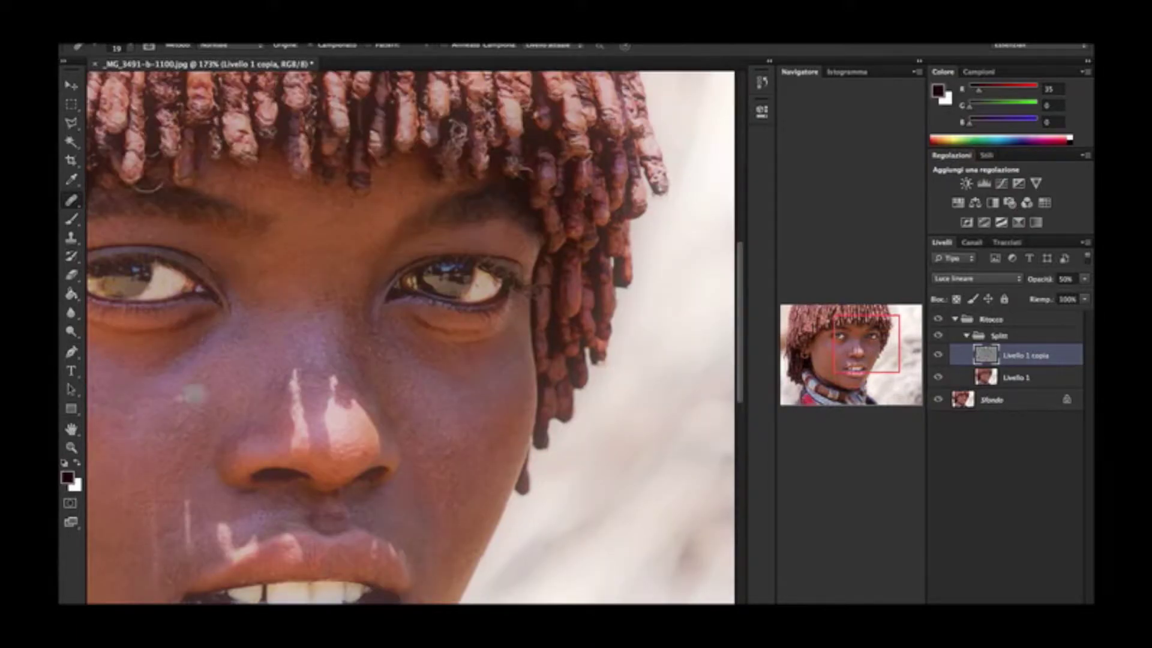
scroll(415, 193, down, 5)
scroll(415, 193, left, 10)
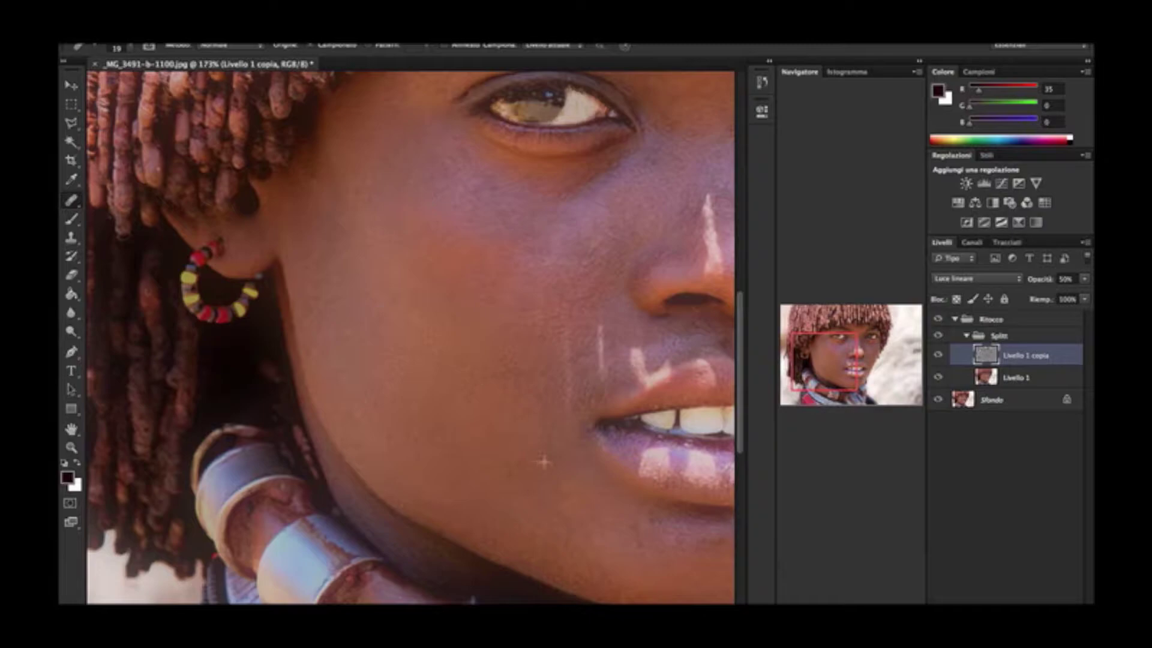
scroll(410, 337, down, 5)
scroll(410, 337, down, 5)
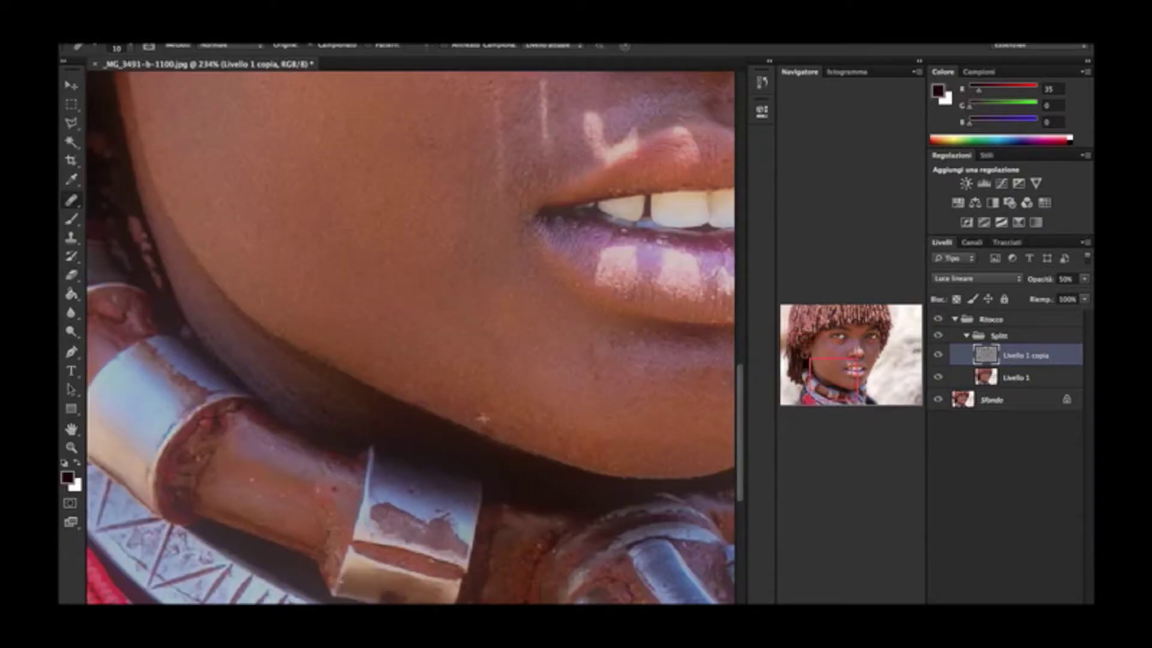
Step: Zoom in closer and heal blemishes on the chin and neck
key(ctrl+plus)
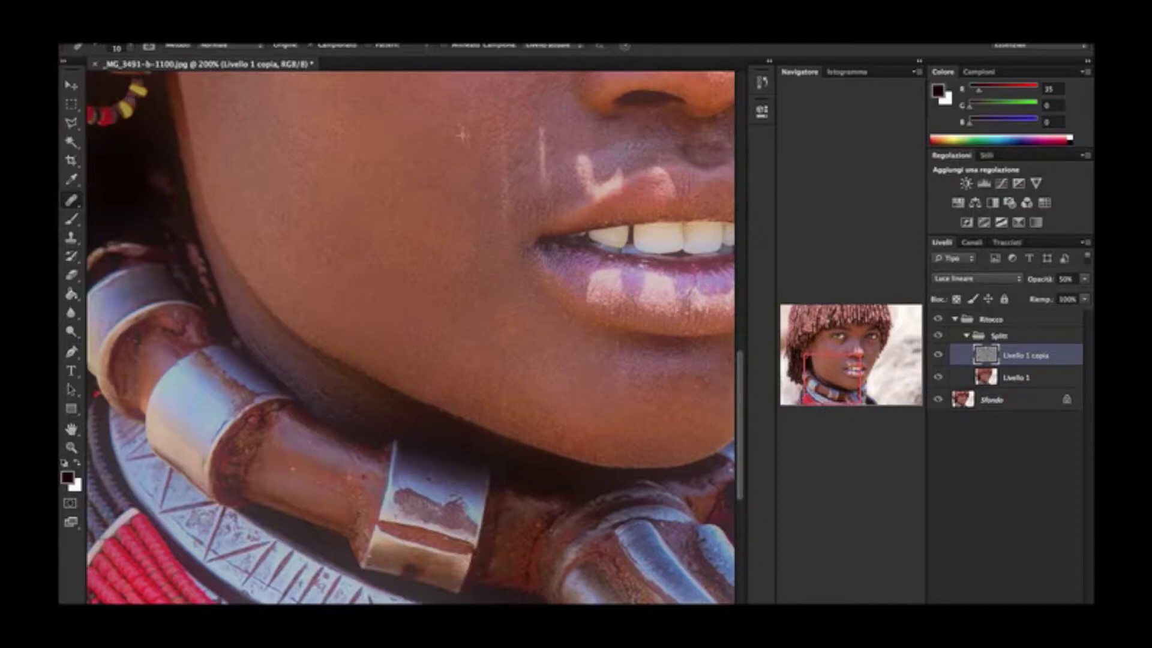
scroll(444, 180, up, 10)
scroll(425, 207, up, 5)
scroll(426, 207, right, 3)
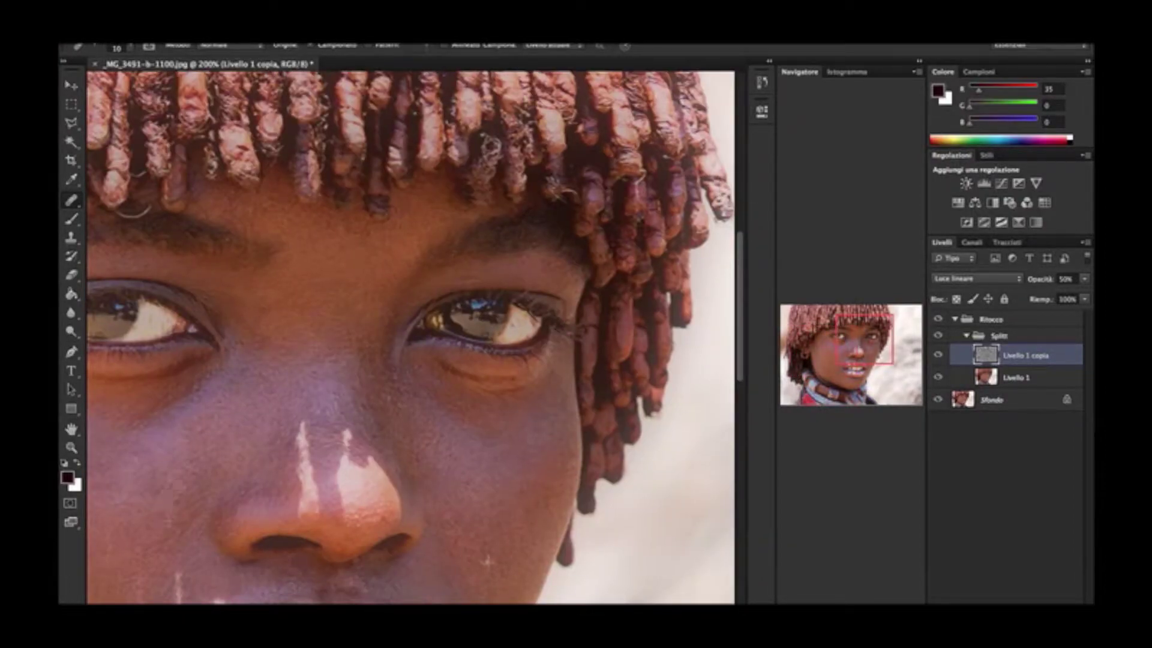
mouse_move(864, 339)
mouse_down()
mouse_move(836, 381)
mouse_move(882, 366)
mouse_up()
Step: Paint white over the face on the Splitt group's black mask
key(ctrl+0)
click(966, 335)
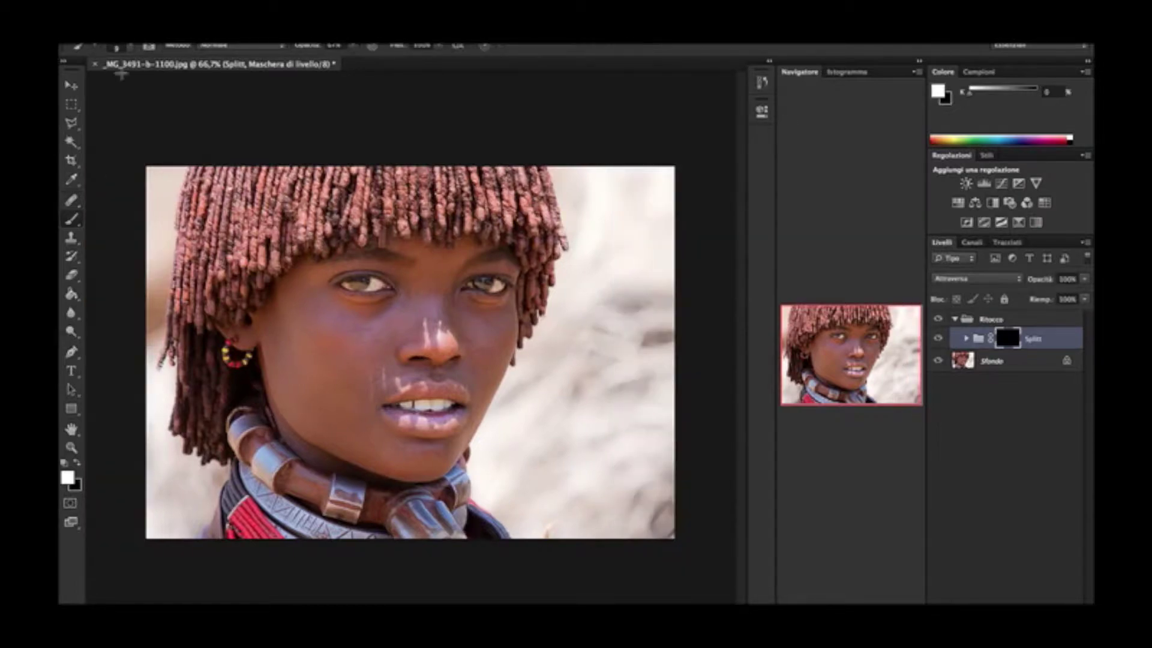
right_click(121, 74)
key(Return)
key(ctrl+plus)
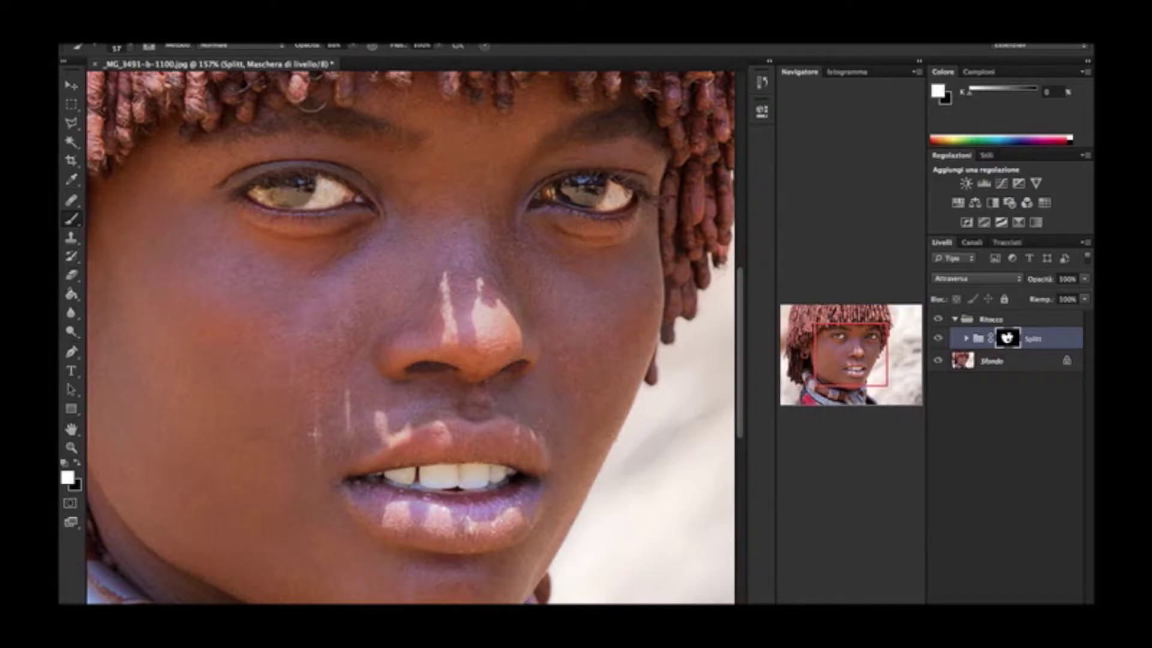
scroll(314, 433, down, 5)
scroll(314, 433, left, 5)
scroll(666, 425, up, 5)
scroll(344, 313, right, 5)
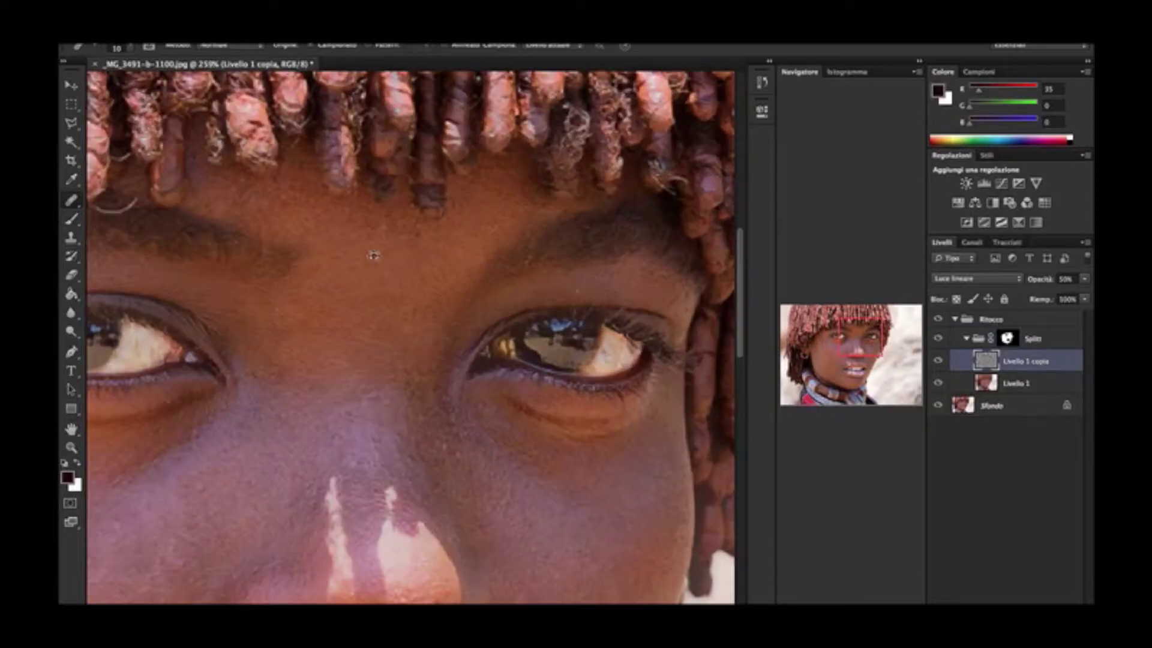
Step: Stamp all visible layers into a new merged layer, Livello 2
click(967, 340)
click(1007, 338)
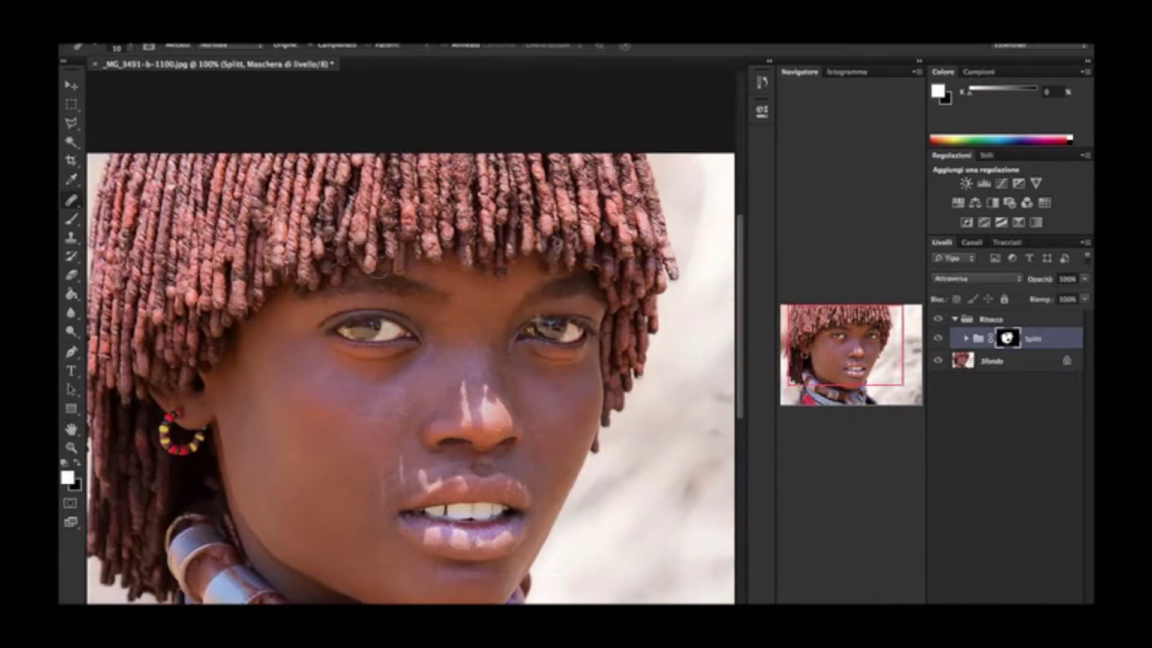
scroll(537, 320, down, 5)
scroll(537, 321, left, 2)
key(ctrl+shift+alt+e)
Step: Set Livello 2 to Luce lineare, invert it and apply a high pass filter
click(976, 279)
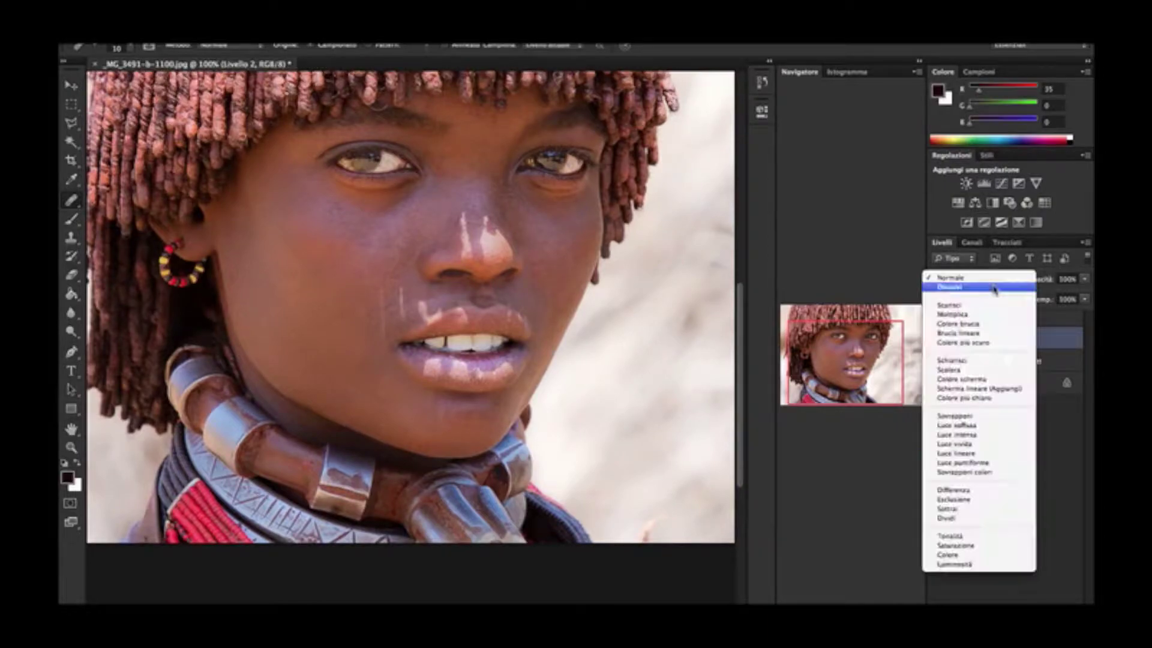
click(990, 457)
key(ctrl+i)
click(684, 290)
drag(819, 353, 827, 355)
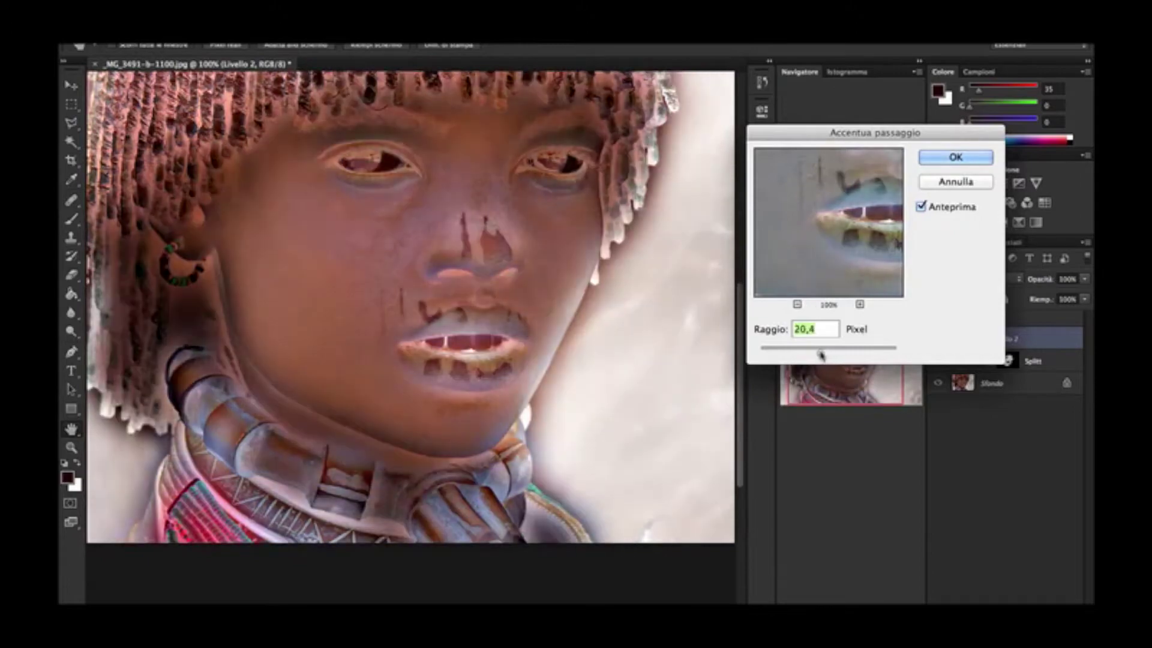
click(960, 157)
Step: Soften Livello 2 with a 9.1-pixel Gaussian blur and hide it behind a black mask
key(j)
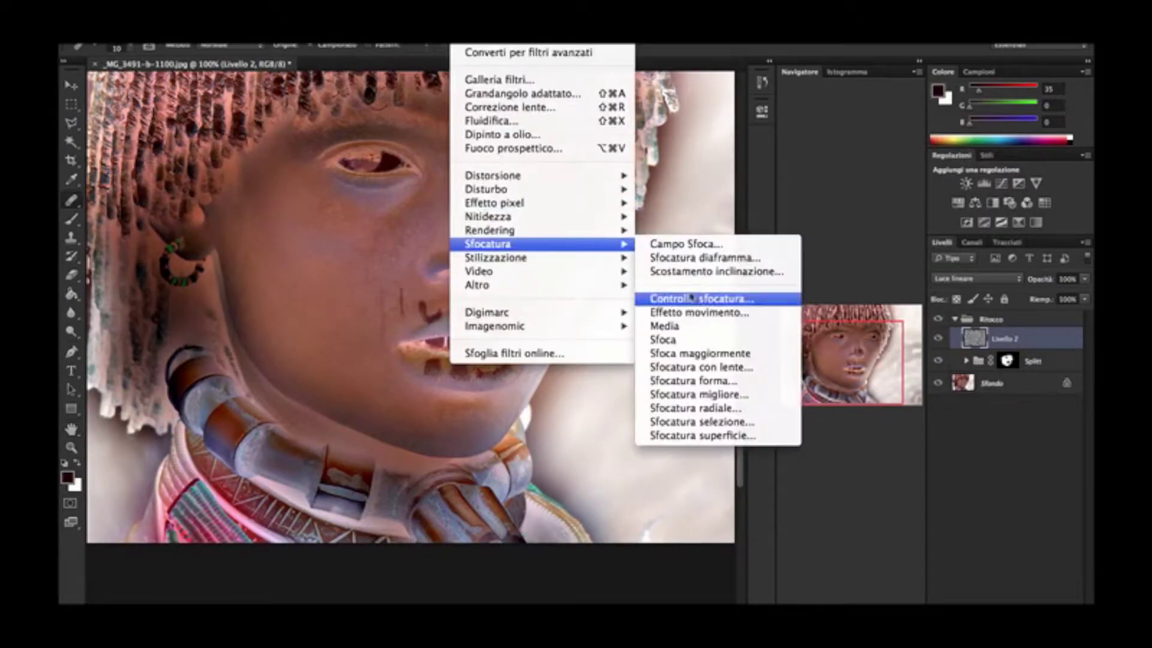
click(683, 295)
mouse_move(528, 391)
mouse_down()
mouse_move(475, 399)
mouse_move(526, 393)
mouse_up()
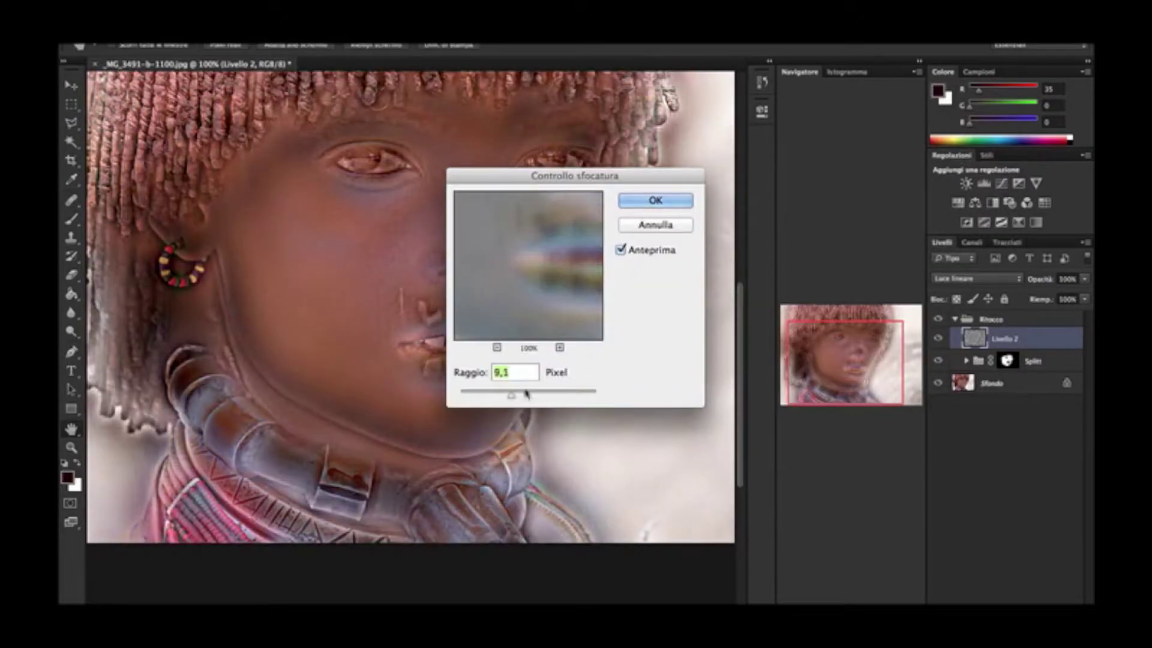
key(Return)
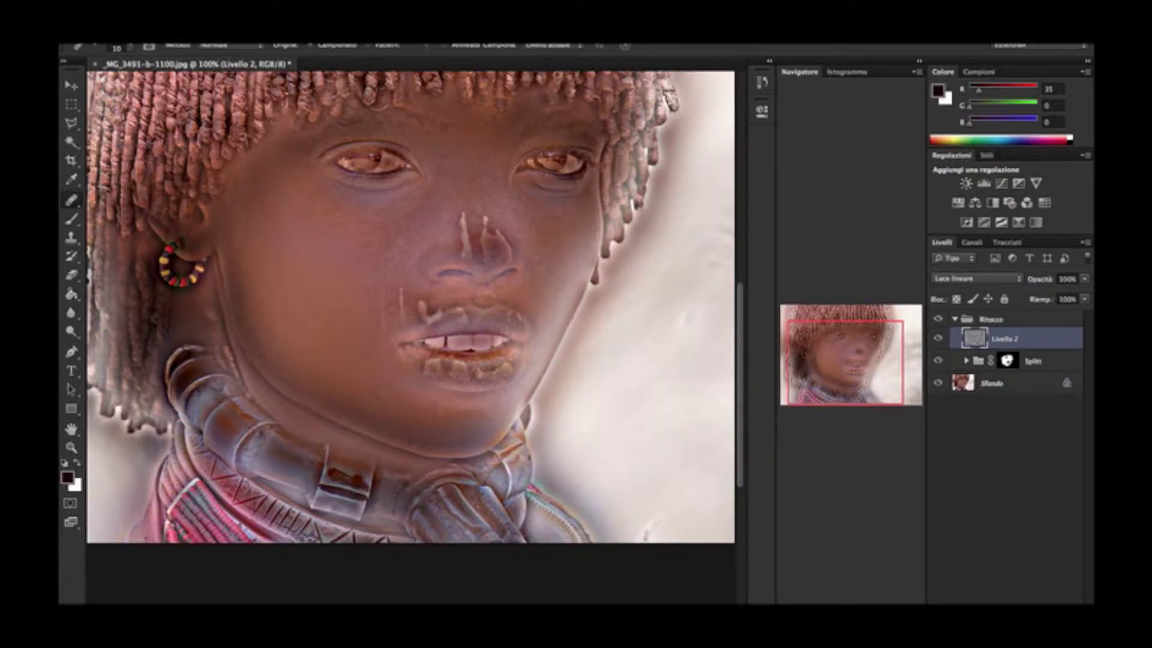
key(ctrl+i)
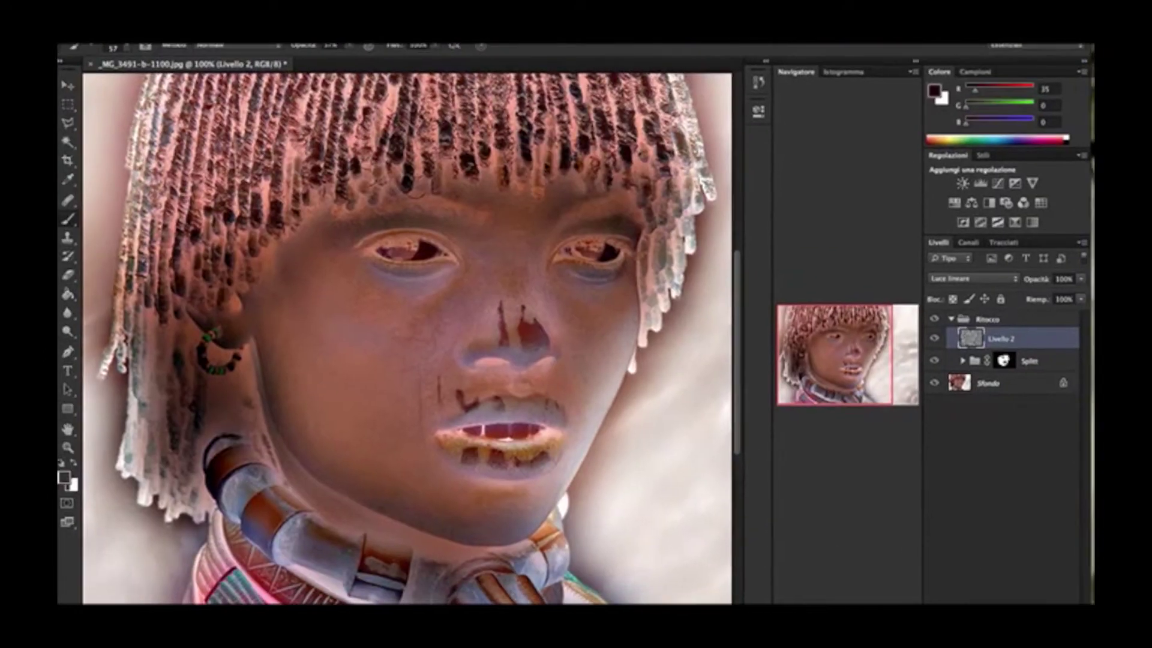
click(474, 43)
click(666, 347)
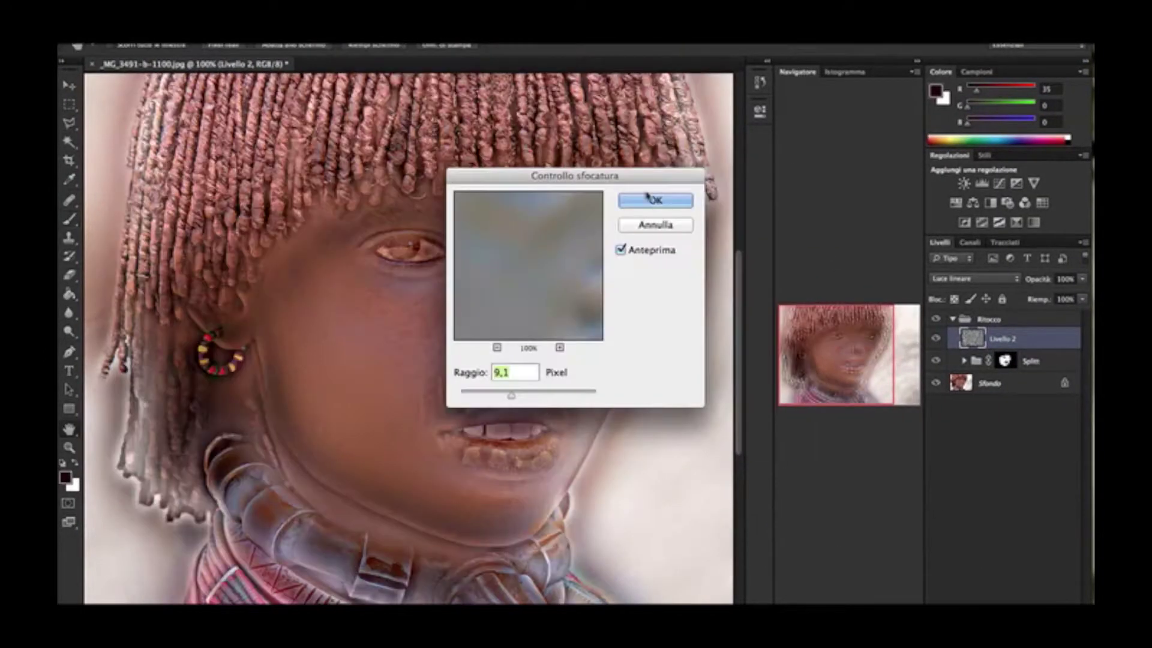
click(668, 196)
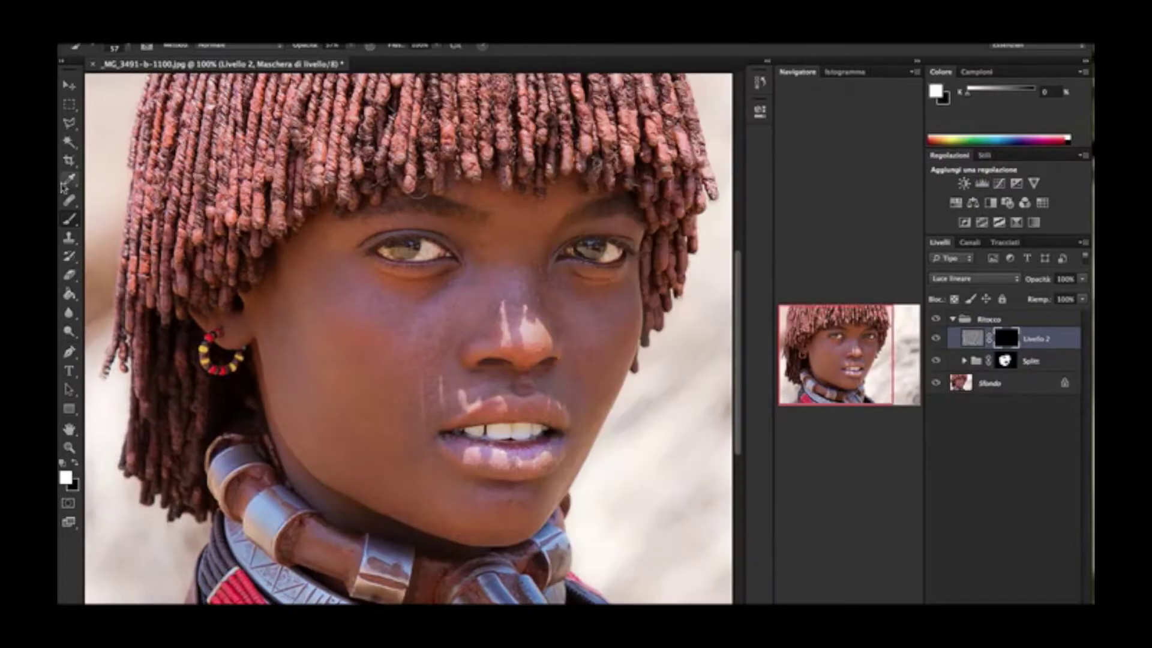
Step: Paint smoothing back over the facial skin and upper lip, then reduce the brush to 33
drag(300, 360, 408, 504)
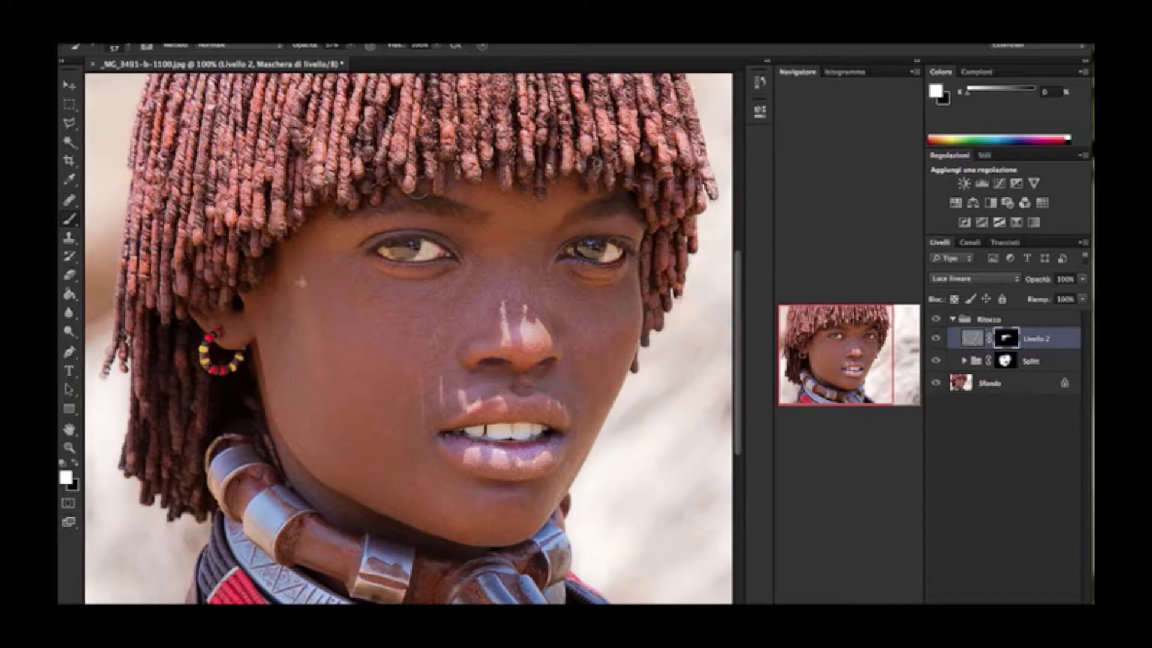
drag(396, 455, 443, 356)
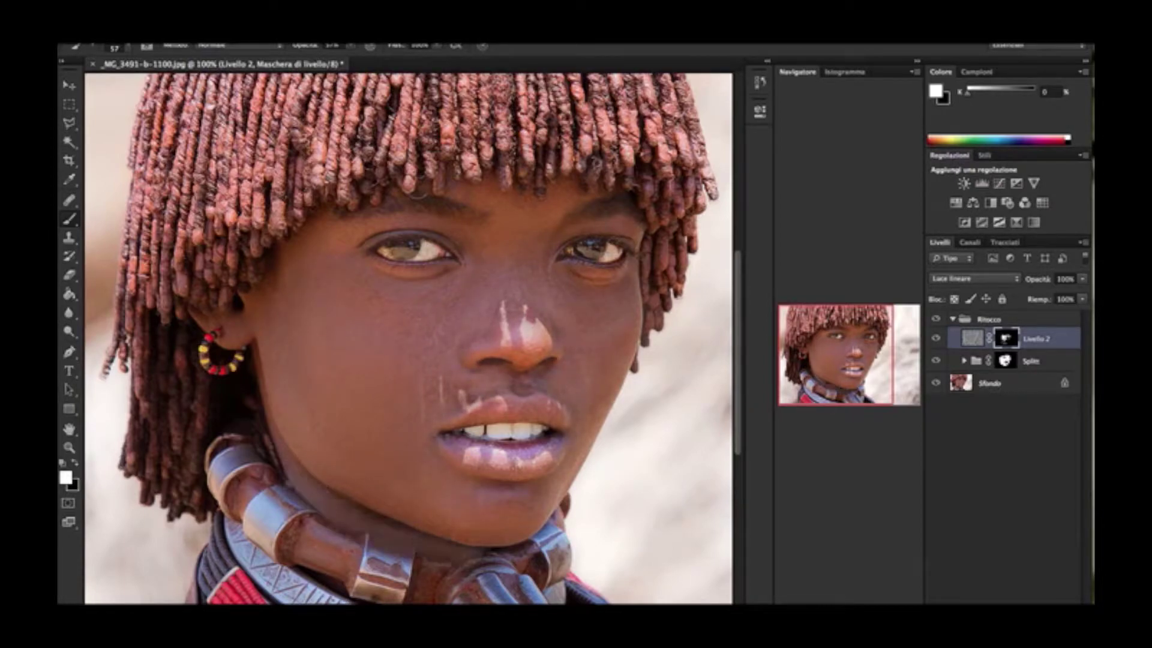
drag(381, 520, 367, 520)
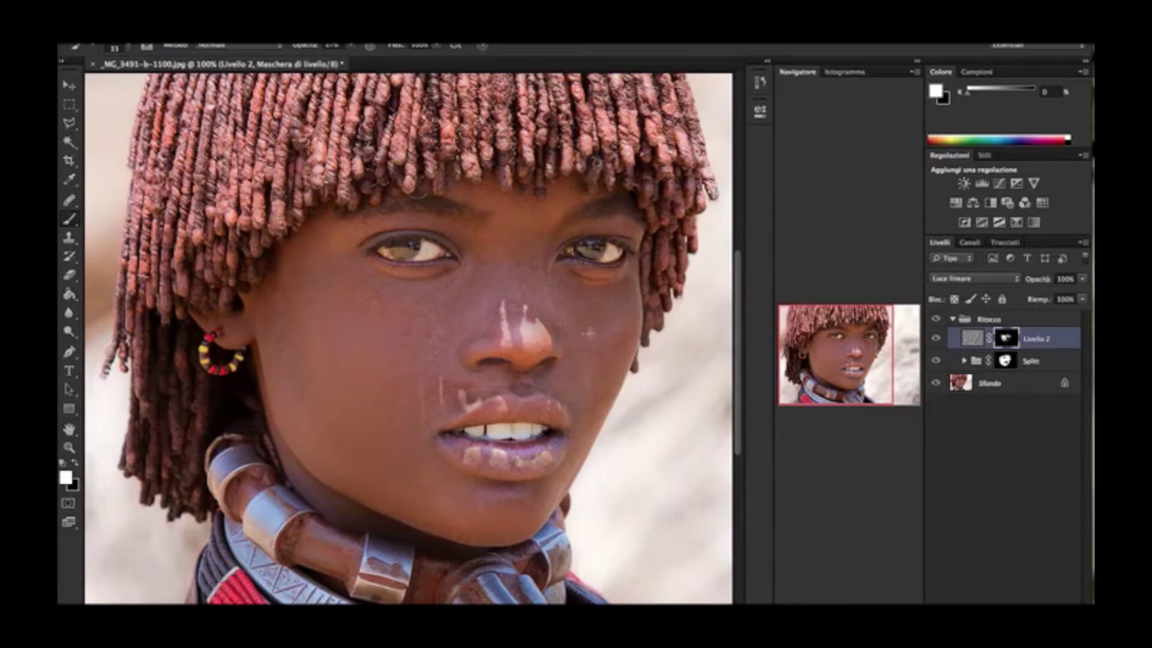
Step: Group the Livello 2 and Splitt layers, then stamp and invert a new merged layer
key(ctrl+g)
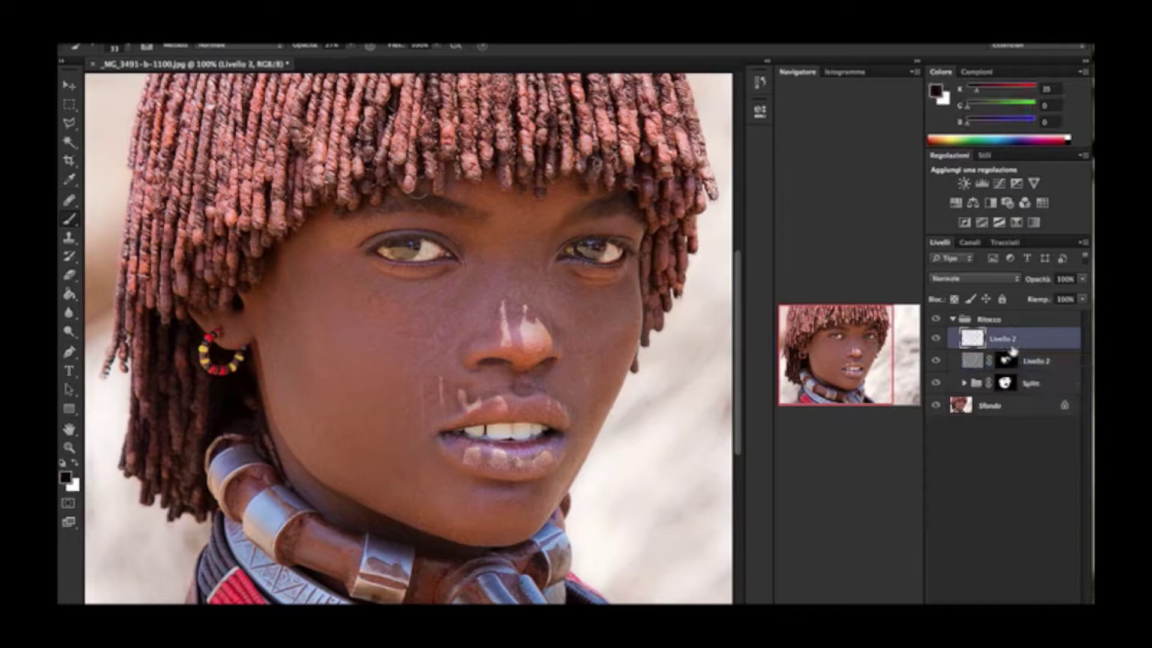
key(ctrl+alt+shift+e)
click(973, 279)
click(1014, 443)
key(ctrl+i)
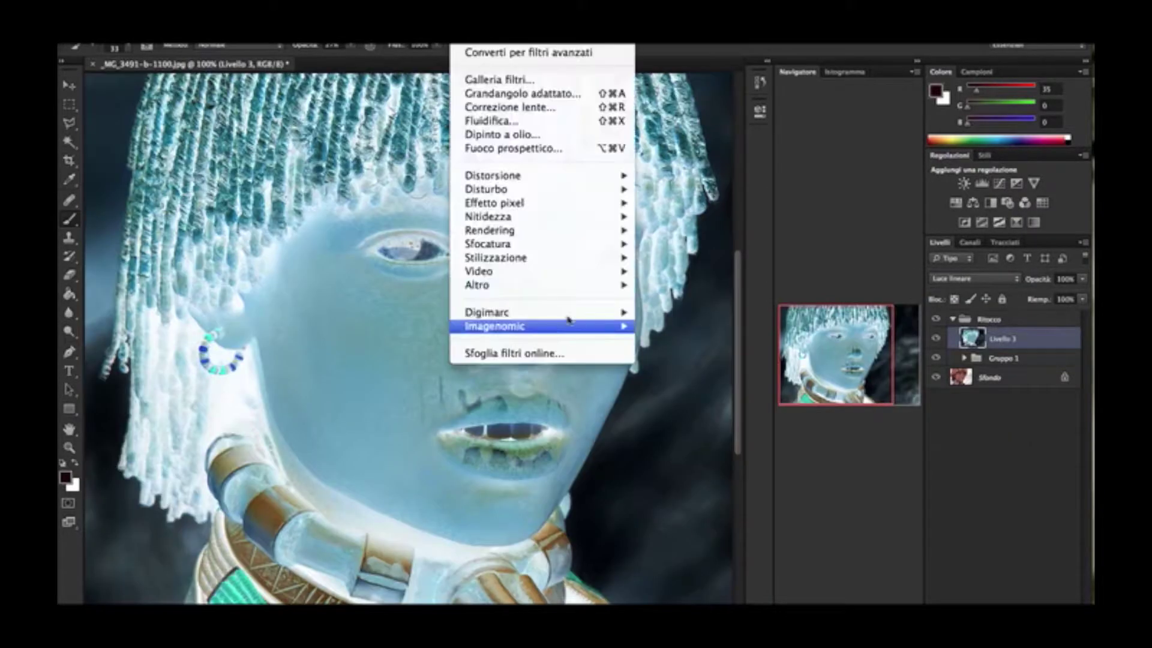
click(672, 324)
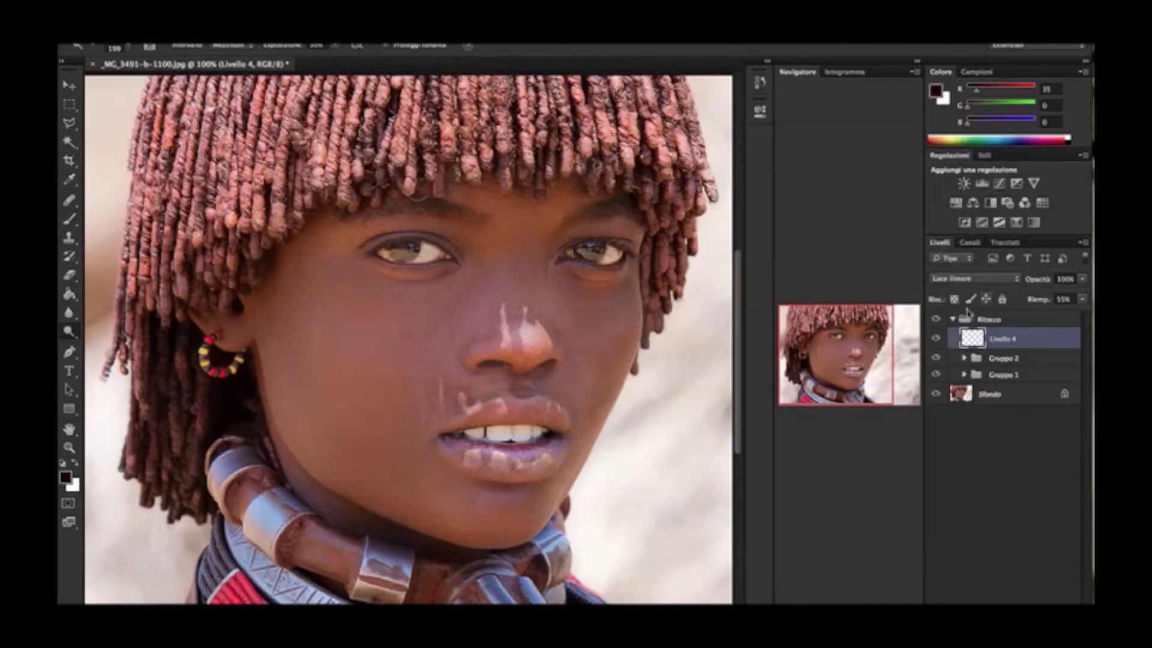
Step: Brighten highlights on both cheeks and along the nose
drag(354, 360, 420, 323)
drag(575, 372, 636, 324)
drag(516, 216, 522, 300)
drag(324, 366, 378, 324)
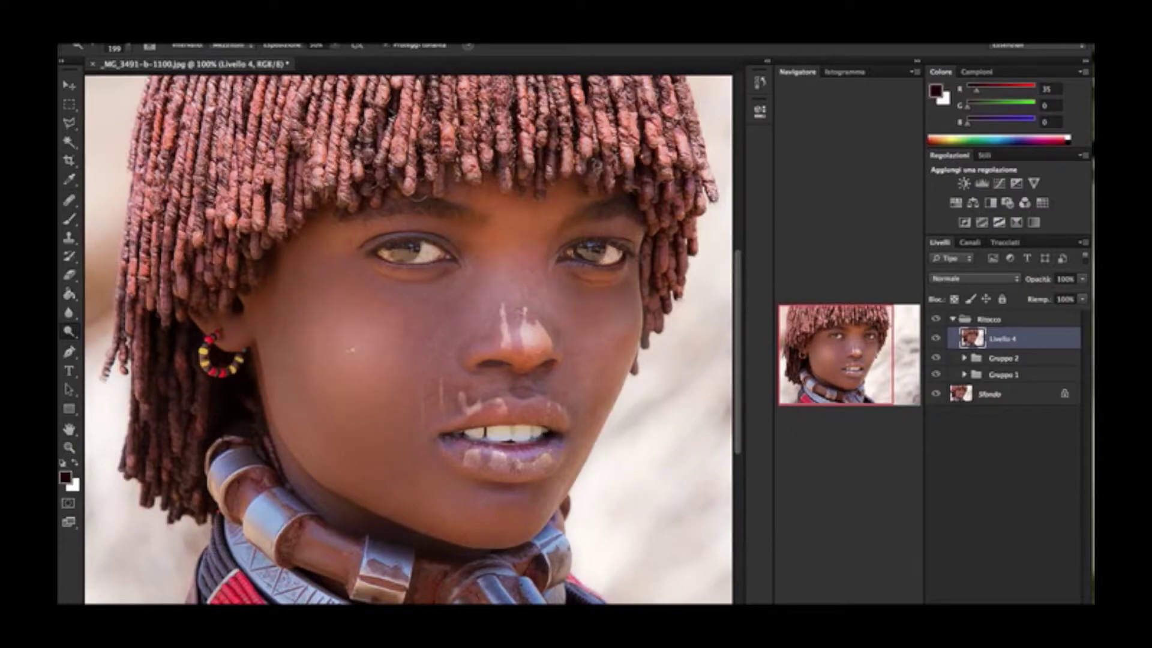
drag(588, 353, 635, 312)
Step: Switch to a 144 px brush and brighten the cheeks and chin with broad strokes
right_click(655, 520)
key(Return)
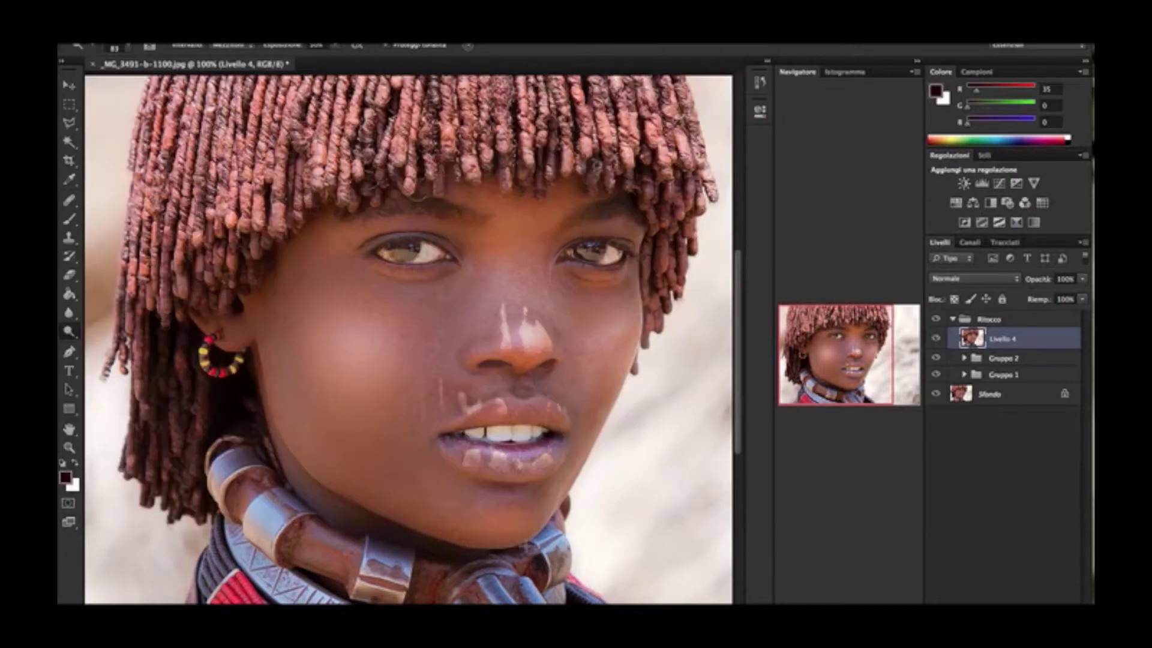
key(ctrl+z)
key(ctrl+z)
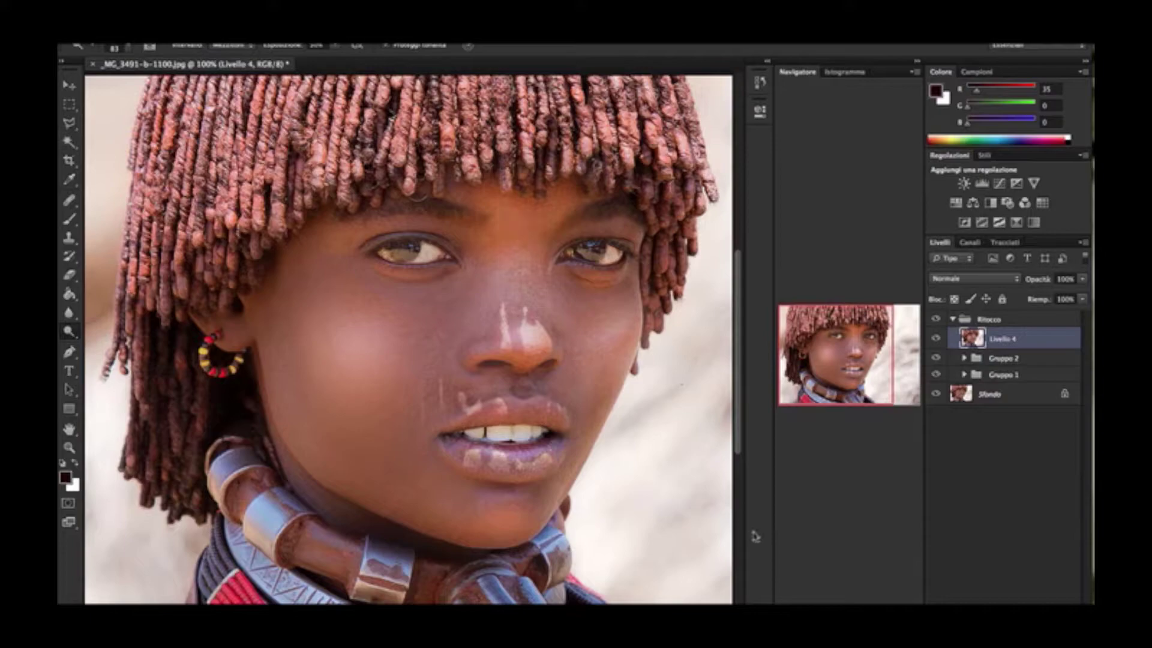
key(ctrl+z)
key(ctrl+z)
right_click(737, 447)
key(Return)
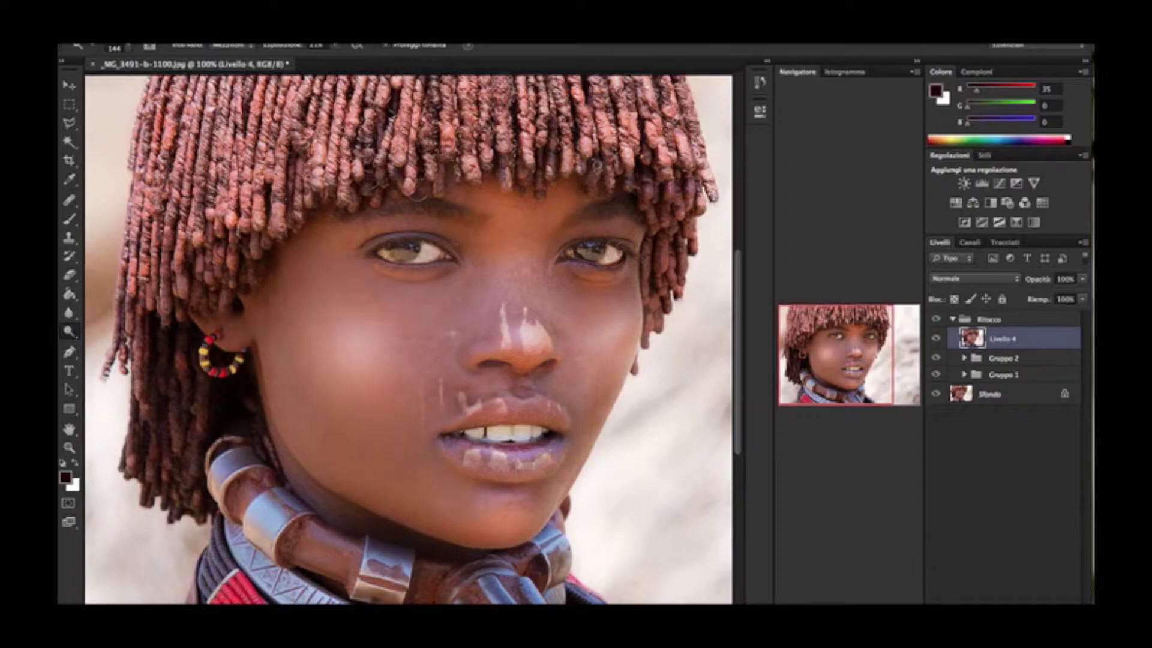
drag(384, 294, 468, 498)
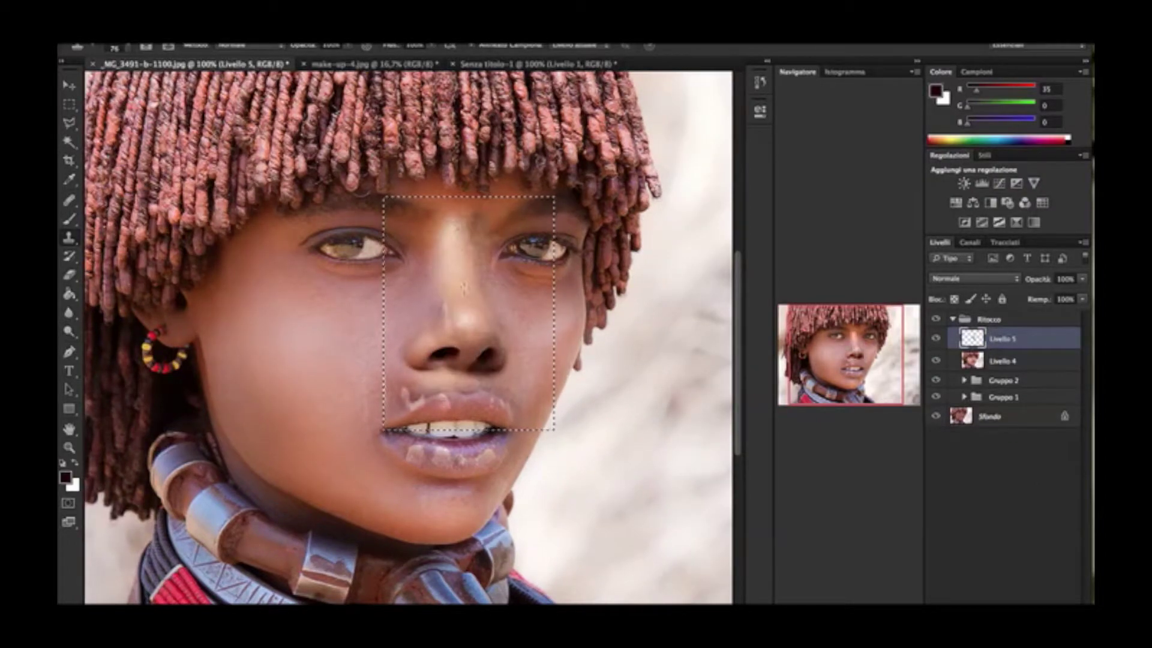
Step: Clear the selection and blend Livello 5 in Luce soffusa
key(ctrl+d)
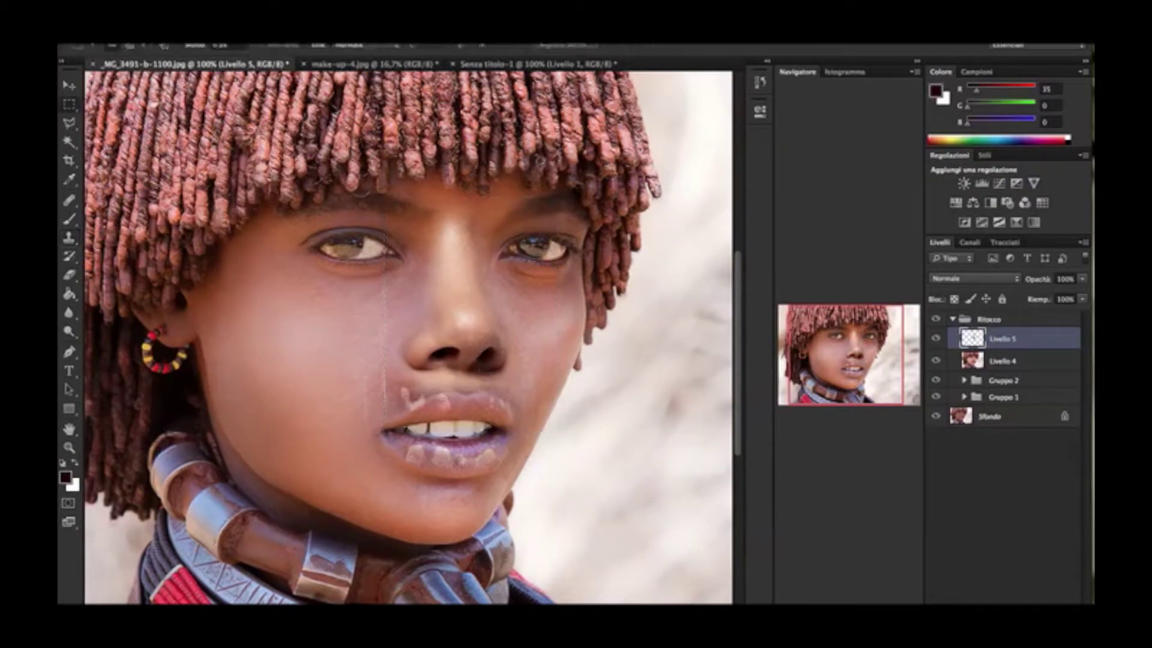
key(shift+plus)
key(shift+plus)
key(shift+plus)
click(1083, 298)
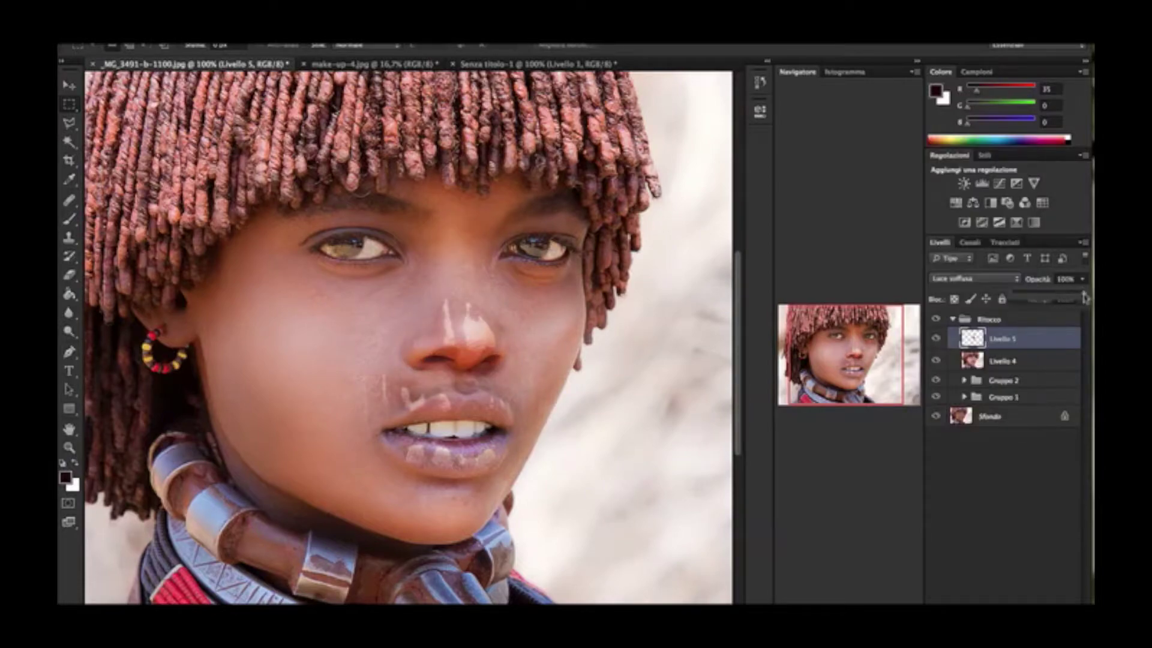
Step: Shift Livello 5's hue to -4 with a slight saturation change
key(ctrl+u)
drag(800, 185, 814, 186)
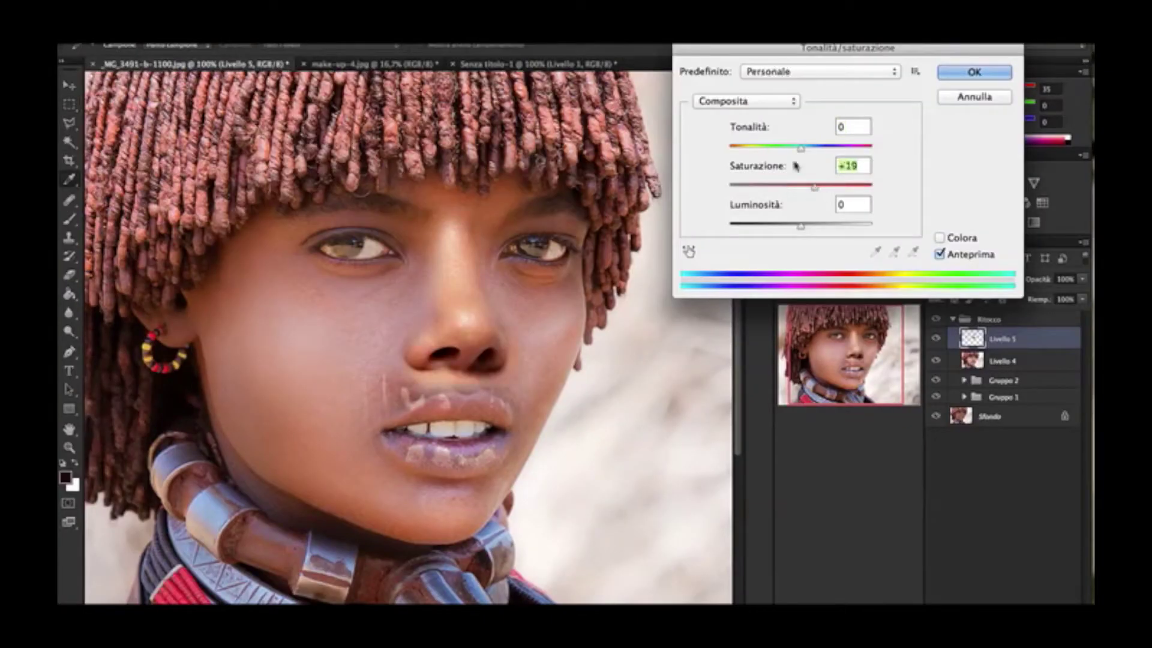
drag(801, 147, 798, 147)
drag(814, 187, 802, 191)
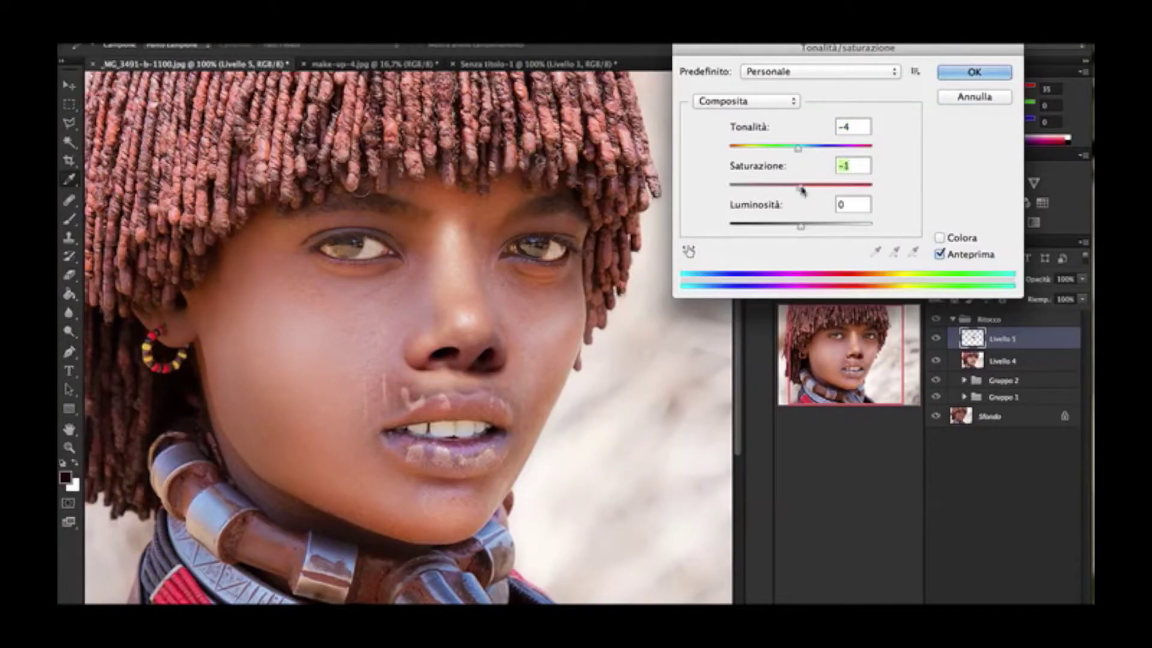
click(974, 72)
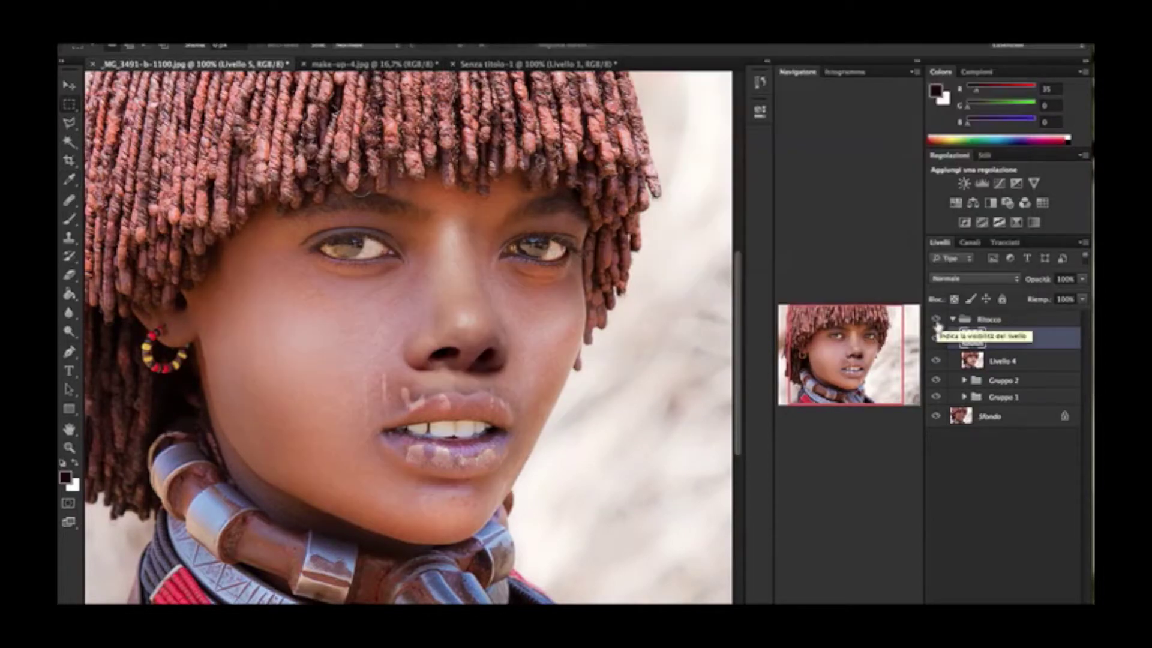
double_click(1044, 339)
key(Escape)
Step: Group Livello 4 and Livello 5 and name the group Naso
shift+click(1037, 361)
key(ctrl+g)
double_click(999, 336)
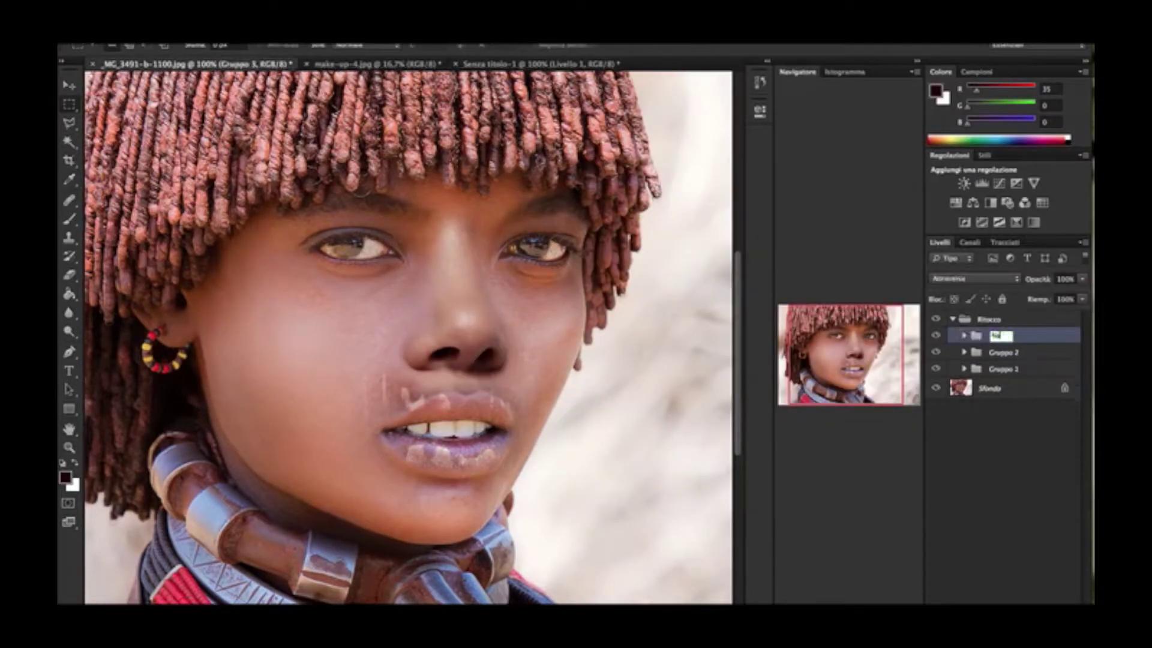
text(Naso)
Step: Stamp a merged layer and apply a high pass and a median noise filter
key(ctrl+shift+alt+e)
click(471, 37)
click(689, 299)
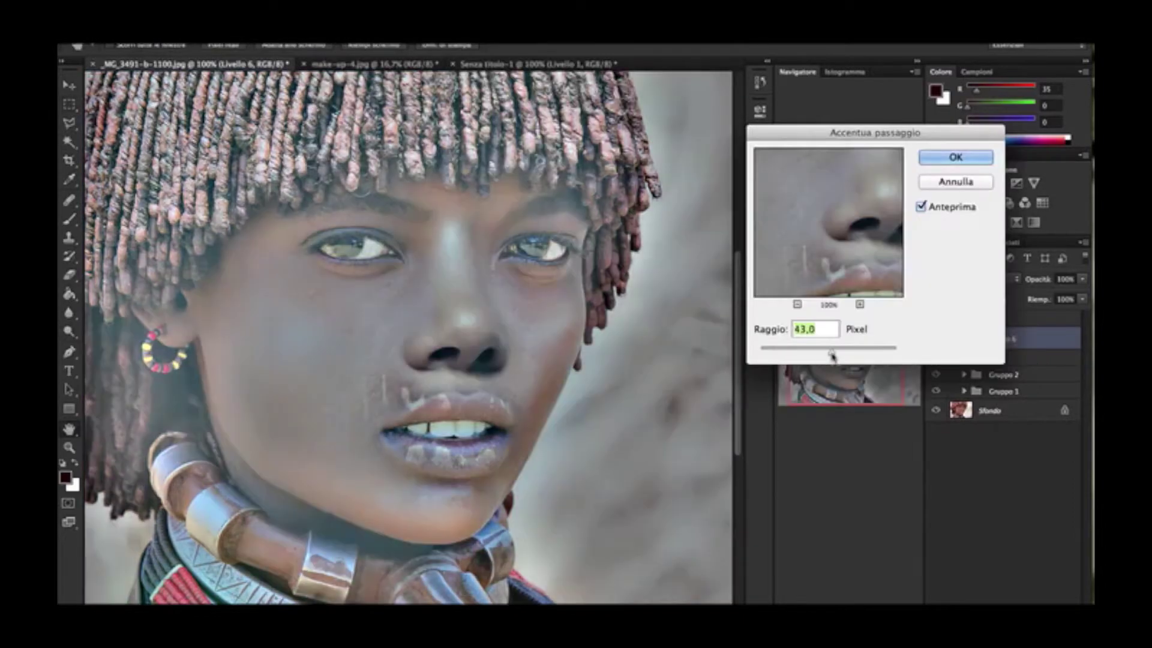
drag(834, 337, 810, 352)
click(977, 159)
click(471, 37)
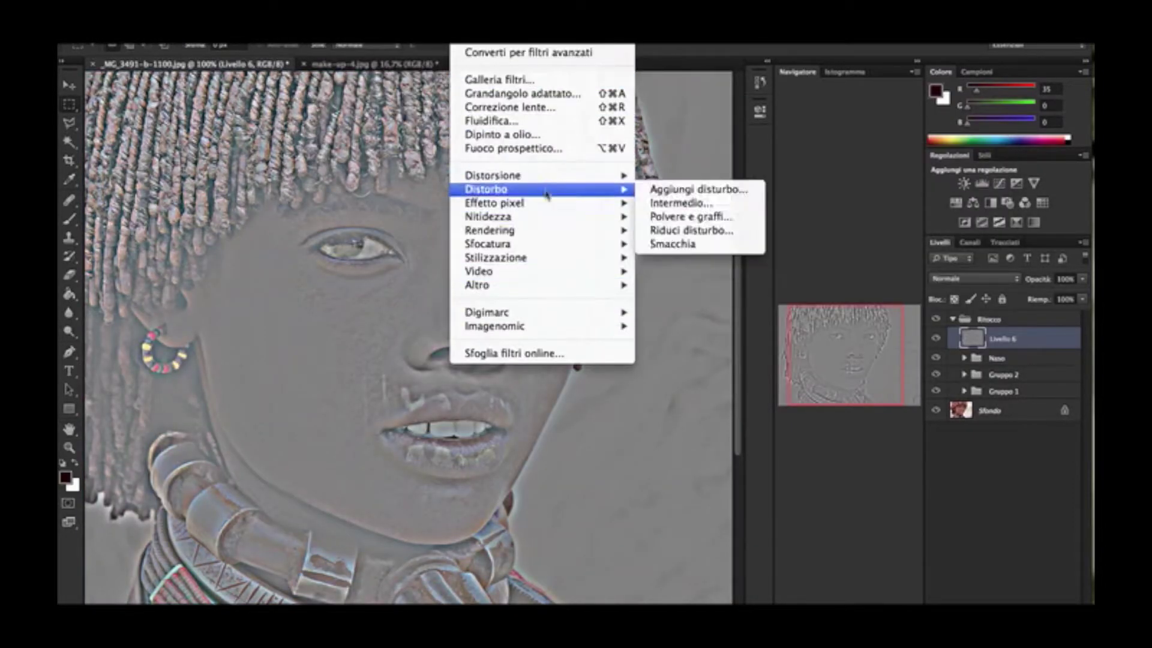
click(678, 216)
click(658, 200)
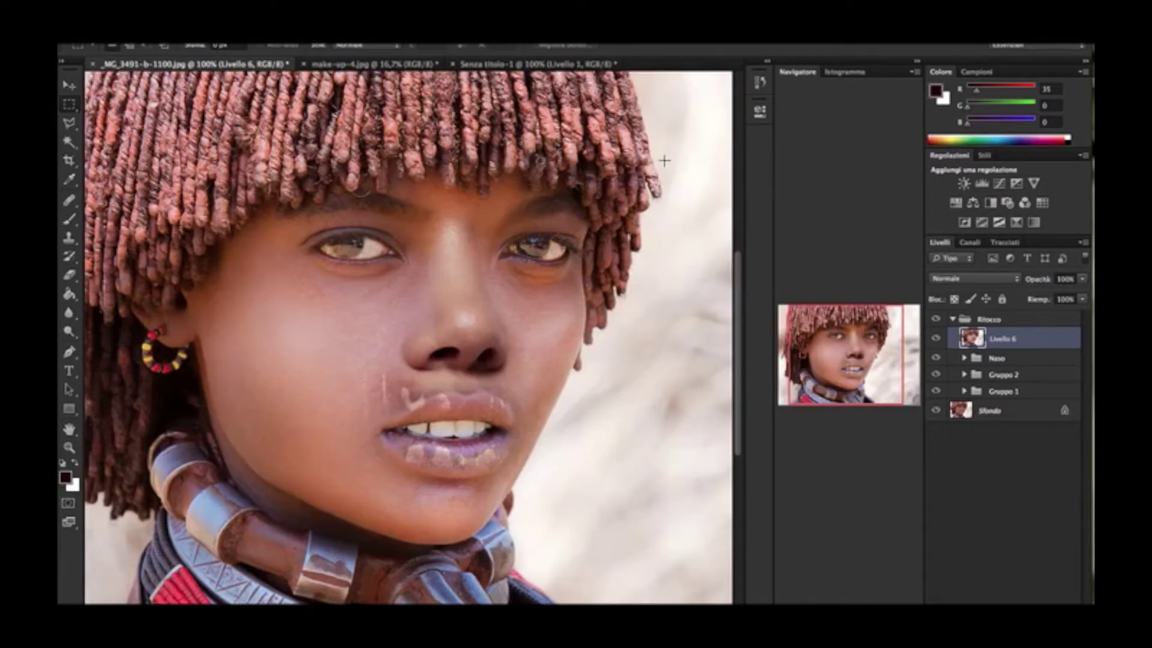
Step: Duplicate the layer, blur it, and apply a 9,5-pixel high pass
key(ctrl+j)
drag(600, 364, 637, 370)
key(Return)
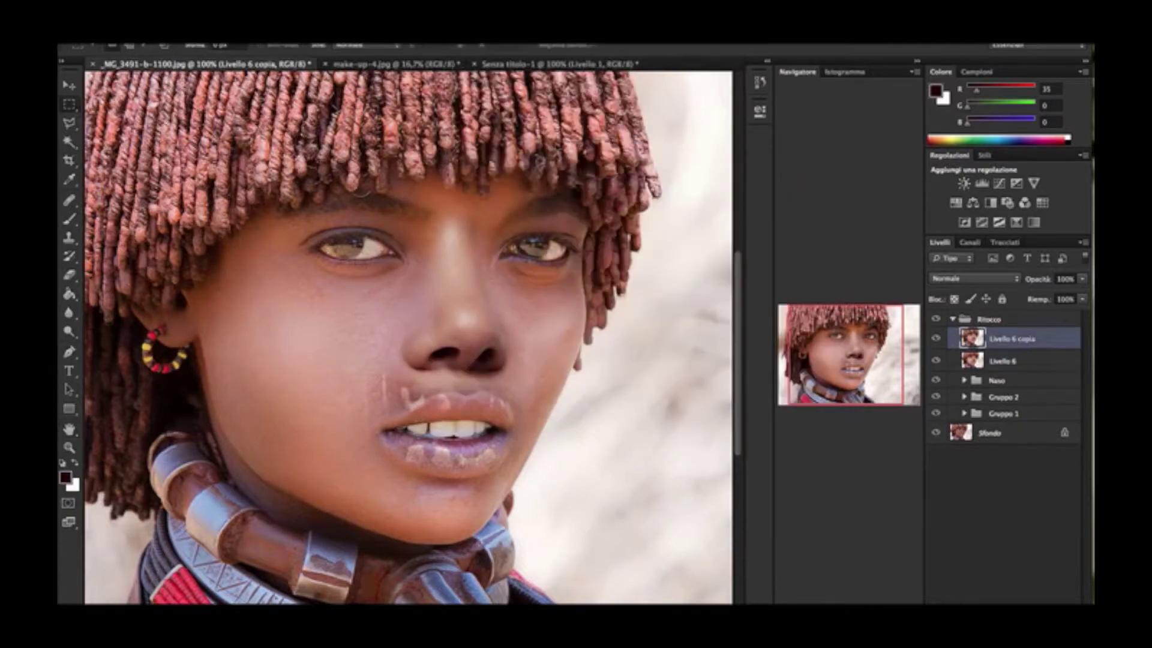
mouse_move(812, 349)
mouse_down()
mouse_move(833, 354)
mouse_move(803, 352)
mouse_up()
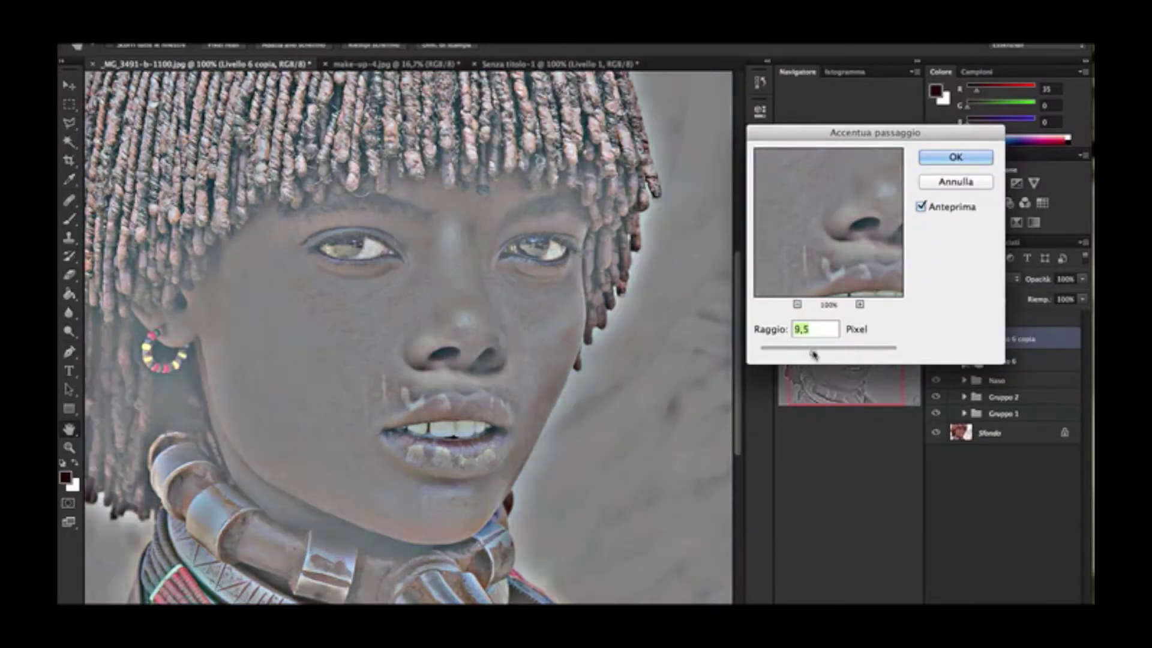
key(Return)
Step: Group the detail layers as Splitt 2 and paint the sharpening into the hair
key(ctrl+g)
key(Return)
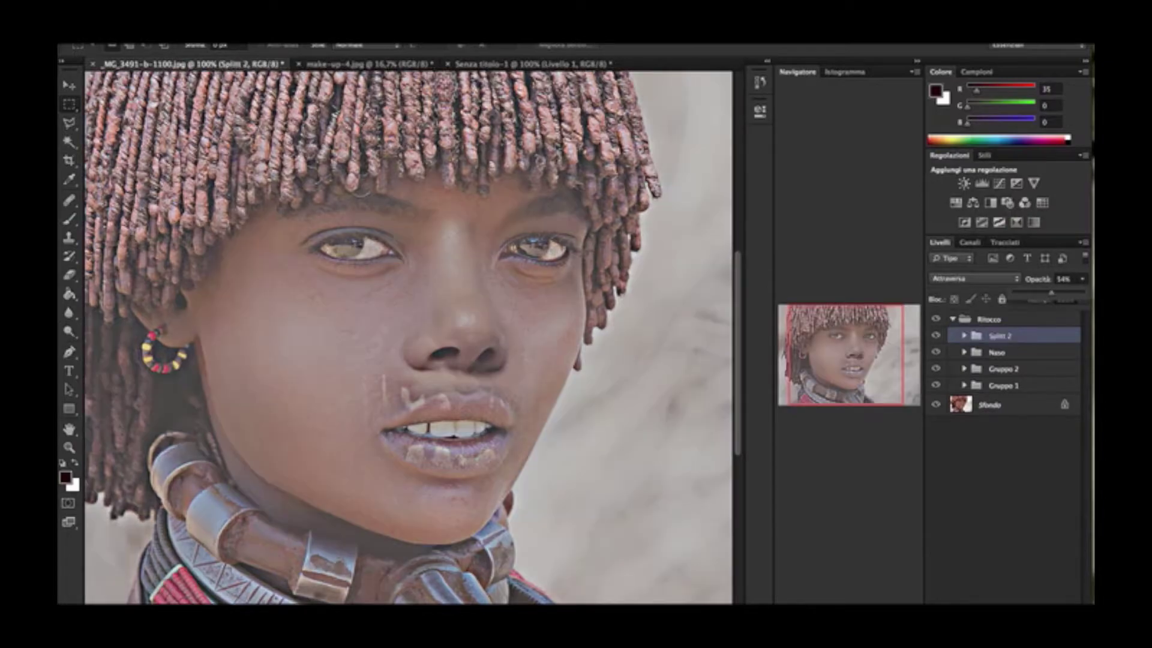
drag(509, 114, 601, 276)
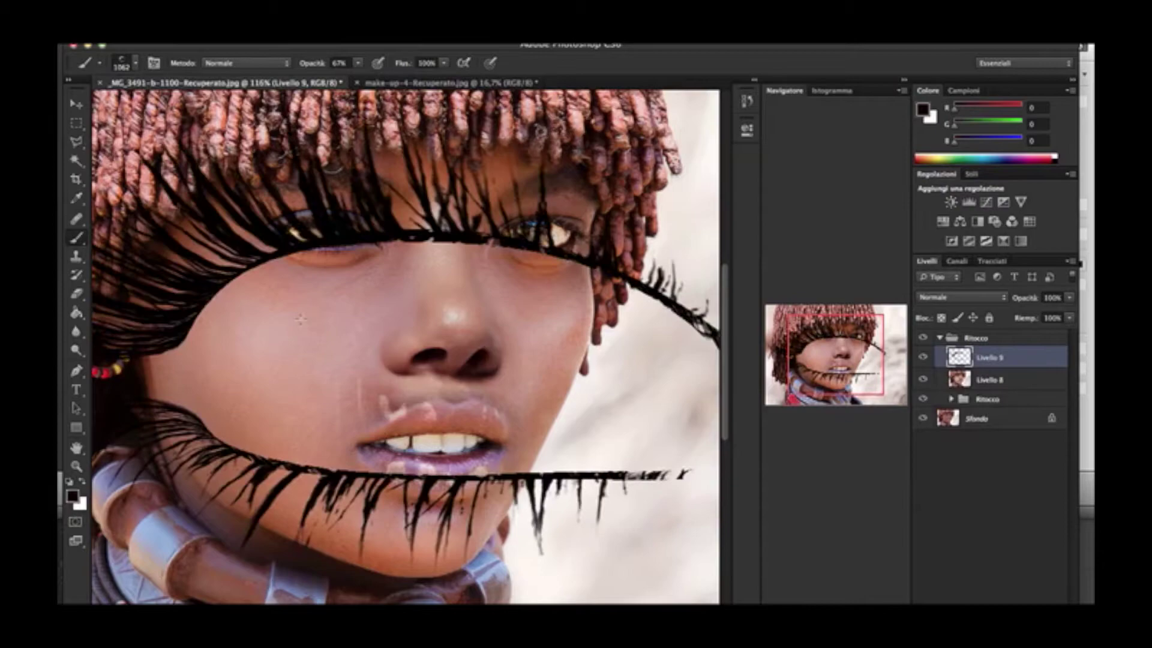
Step: Shrink the eyelashes to about half size, place them over the left eye and warp them
key(ctrl+t)
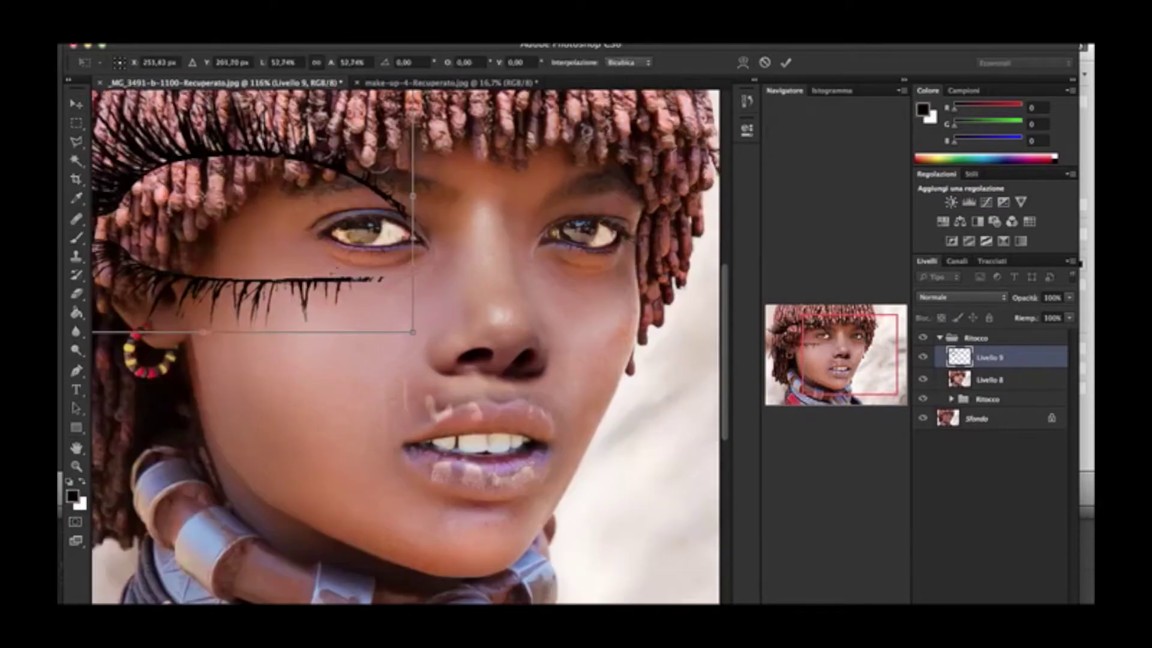
mouse_move(411, 328)
mouse_down()
mouse_move(629, 393)
mouse_move(457, 270)
mouse_up()
drag(401, 220, 401, 223)
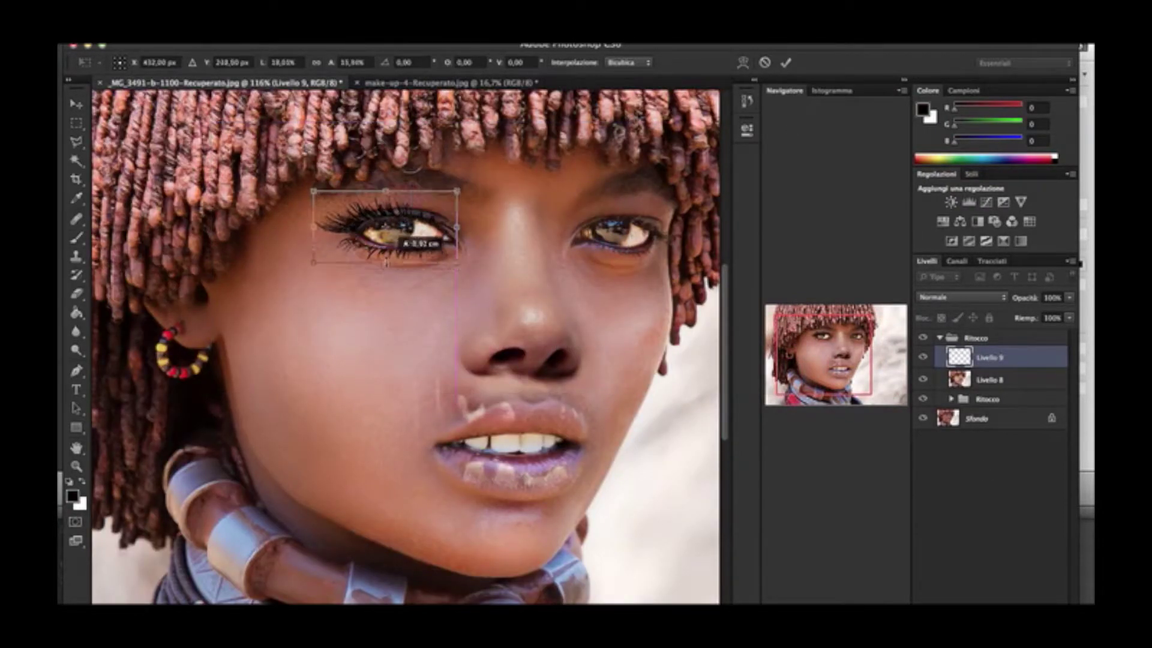
right_click(401, 223)
click(406, 262)
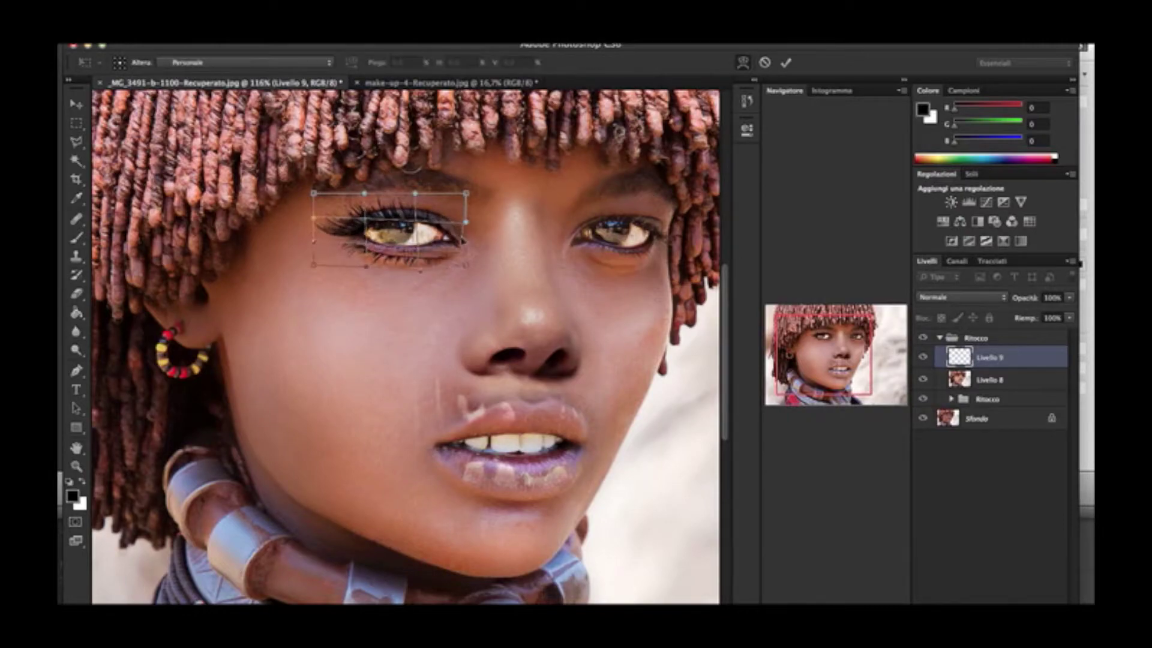
key(Return)
Step: Warp the eyelash layer again to fit the lower lashes, then duplicate it
key(l)
key(ctrl+t)
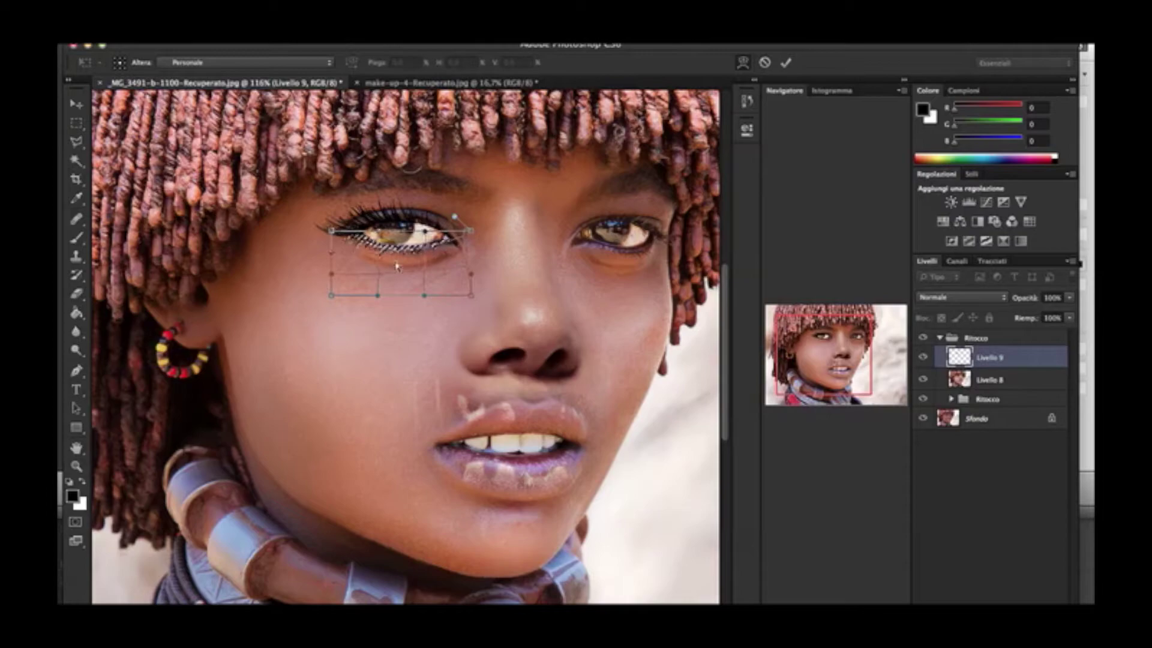
key(Escape)
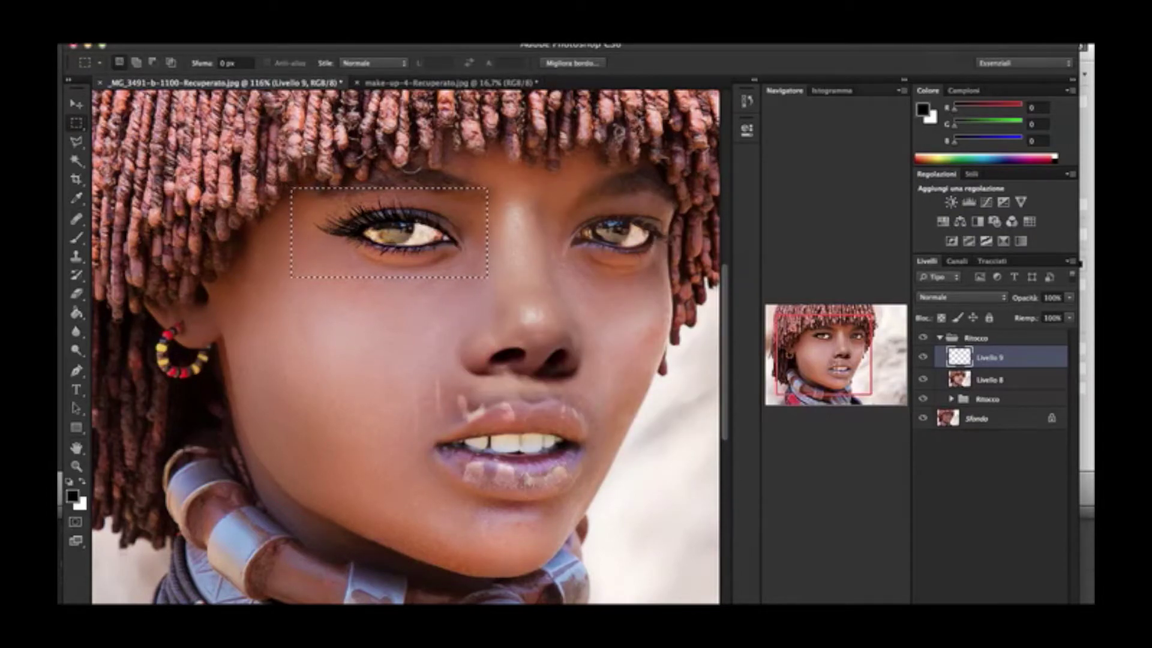
key(ctrl+j)
Step: Duplicate the lash layer and group the lash layers as Ciglia
right_click(1013, 379)
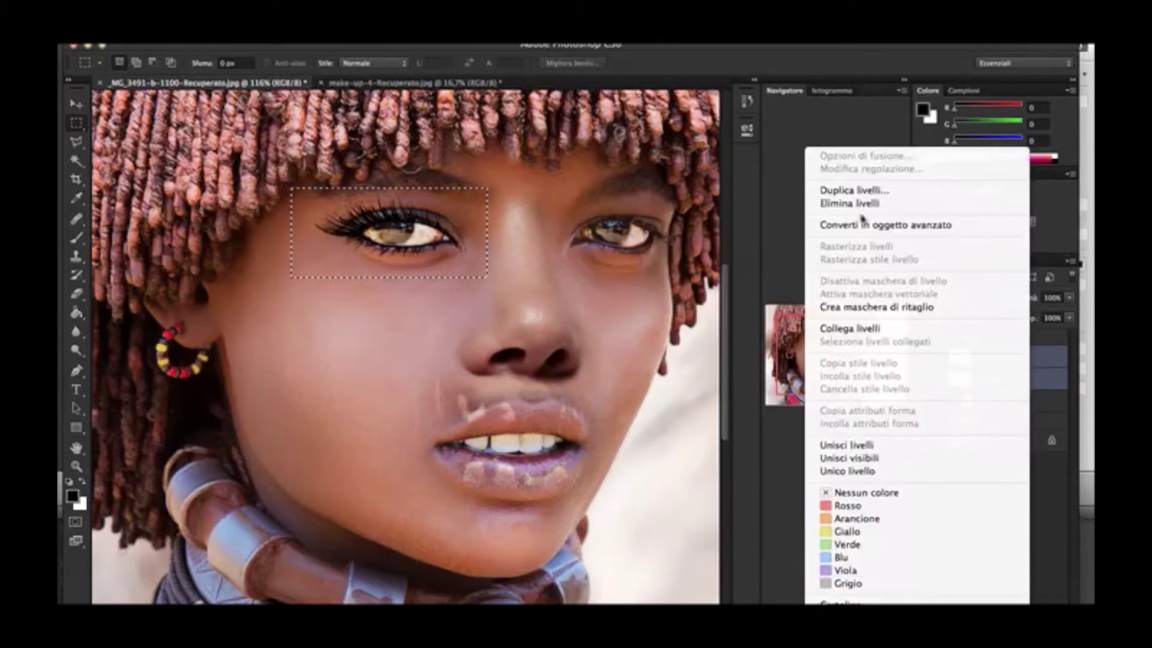
click(798, 208)
shift+click(1015, 384)
key(ctrl+g)
text(Ciglia)
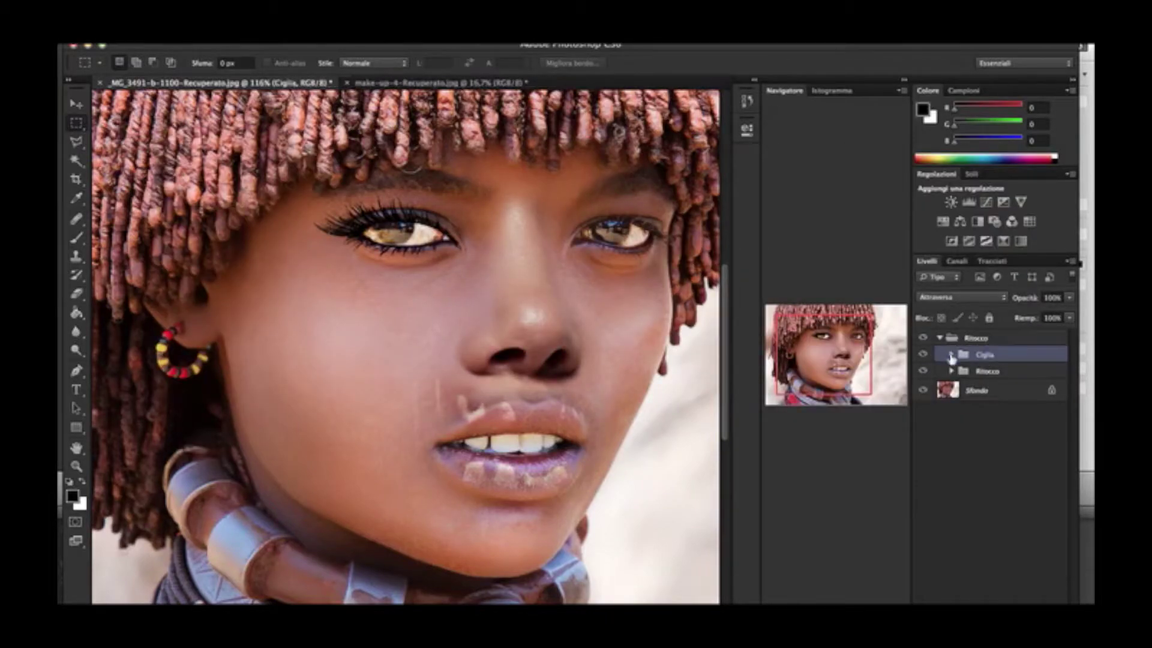
key(ctrl+j)
Step: Flip the lash copy horizontally, fit it onto the right eye, then duplicate it again
key(ctrl+t)
right_click(384, 223)
click(499, 413)
drag(384, 228, 629, 227)
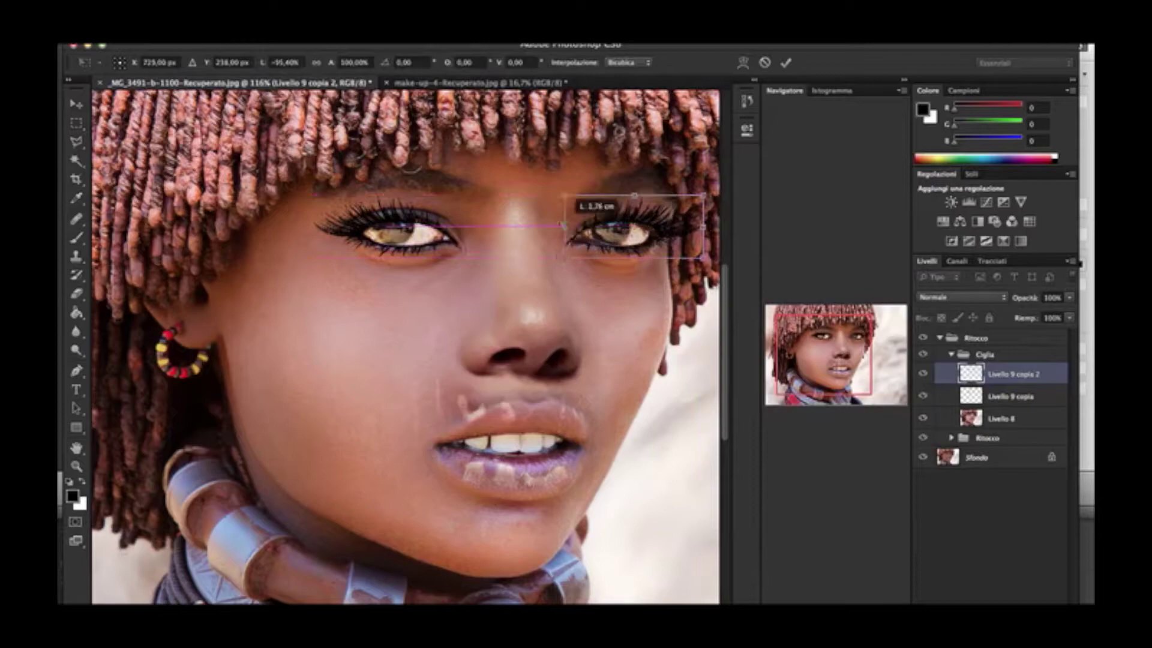
drag(711, 267, 720, 263)
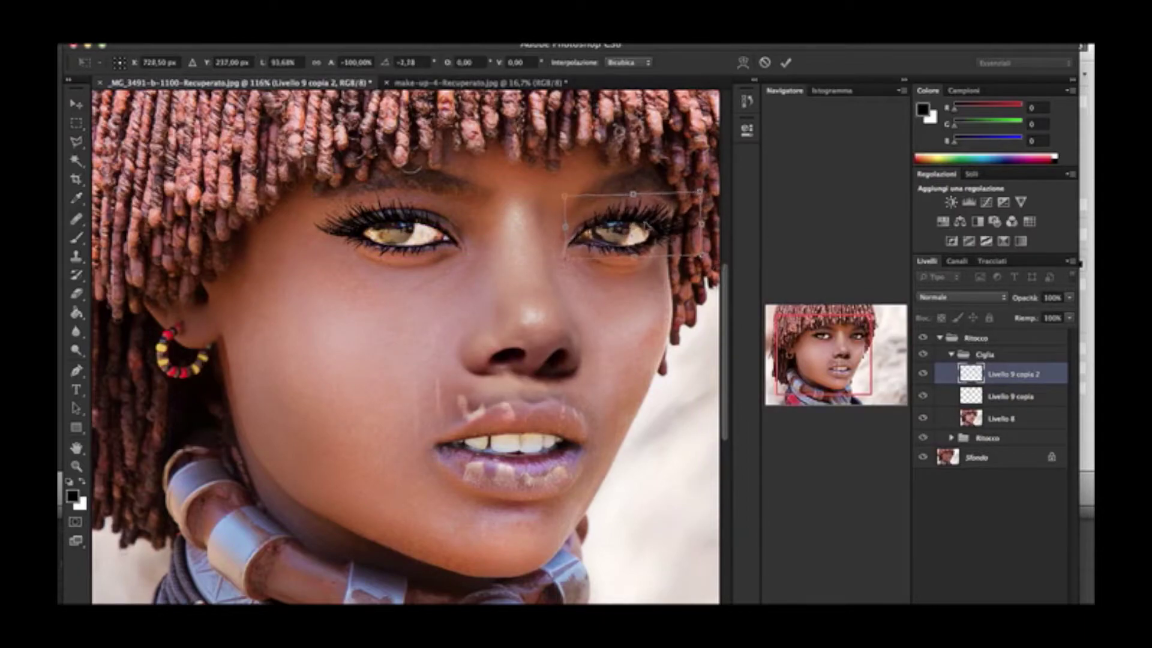
drag(646, 226, 701, 224)
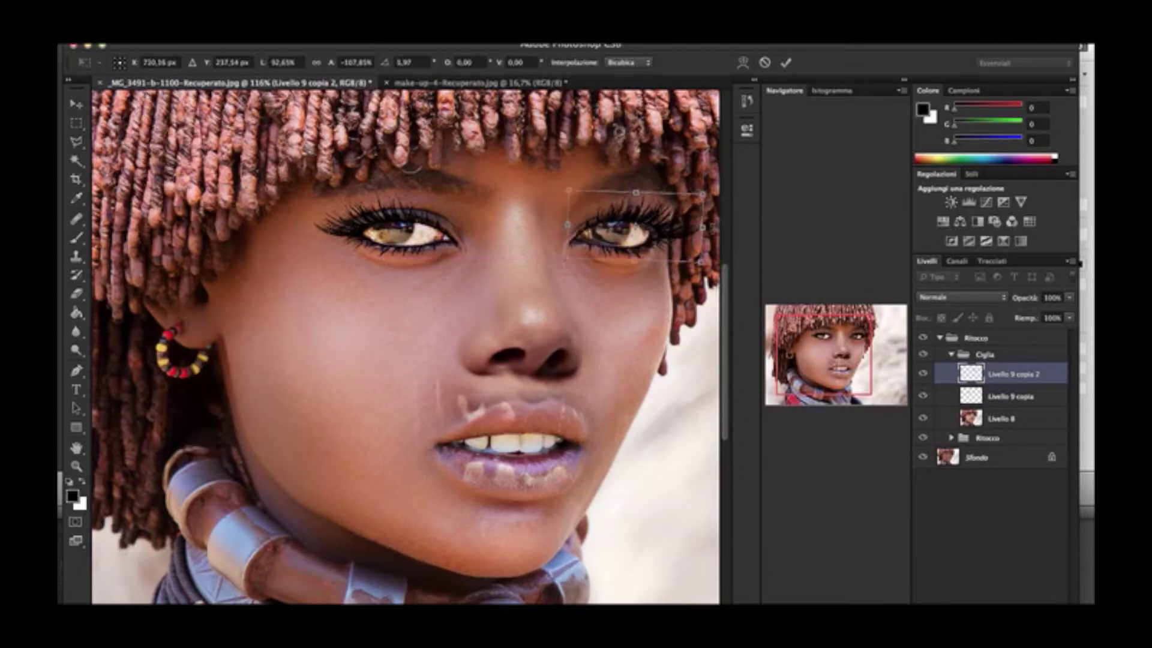
key(Return)
shift+click(1011, 396)
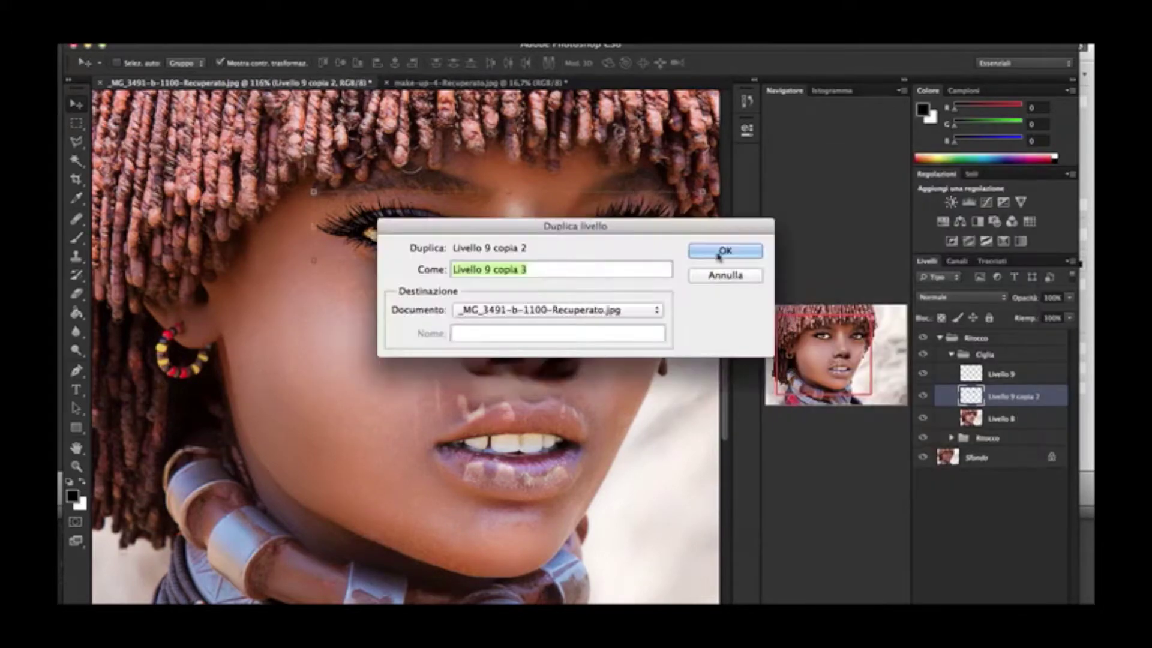
click(1001, 373)
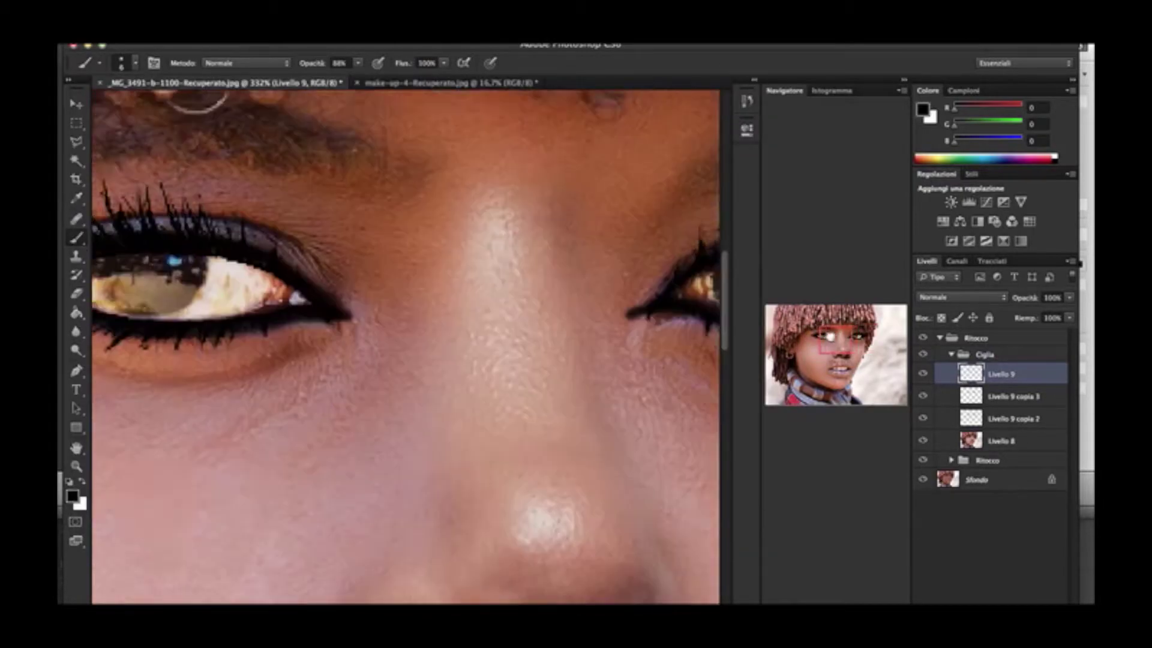
Step: Paint purple eyeshadow across the left upper lid, deepening it near the lashes and adding lighter blue
key(ctrl+0)
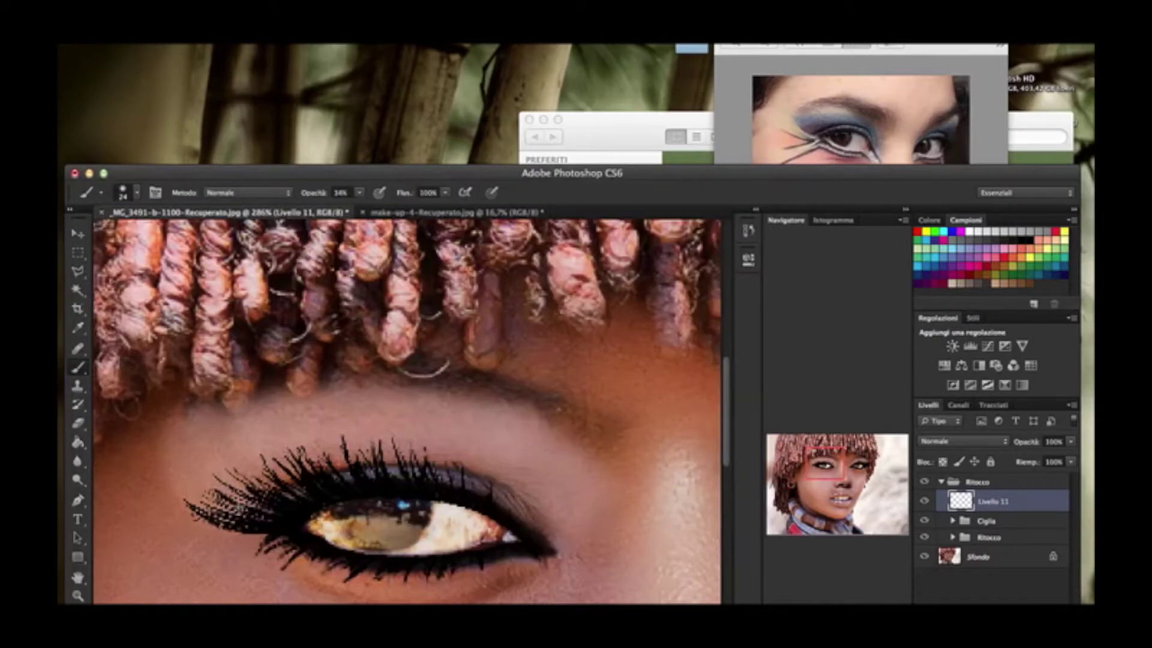
mouse_move(540, 516)
mouse_down()
mouse_move(192, 467)
mouse_move(552, 522)
mouse_move(180, 474)
mouse_up()
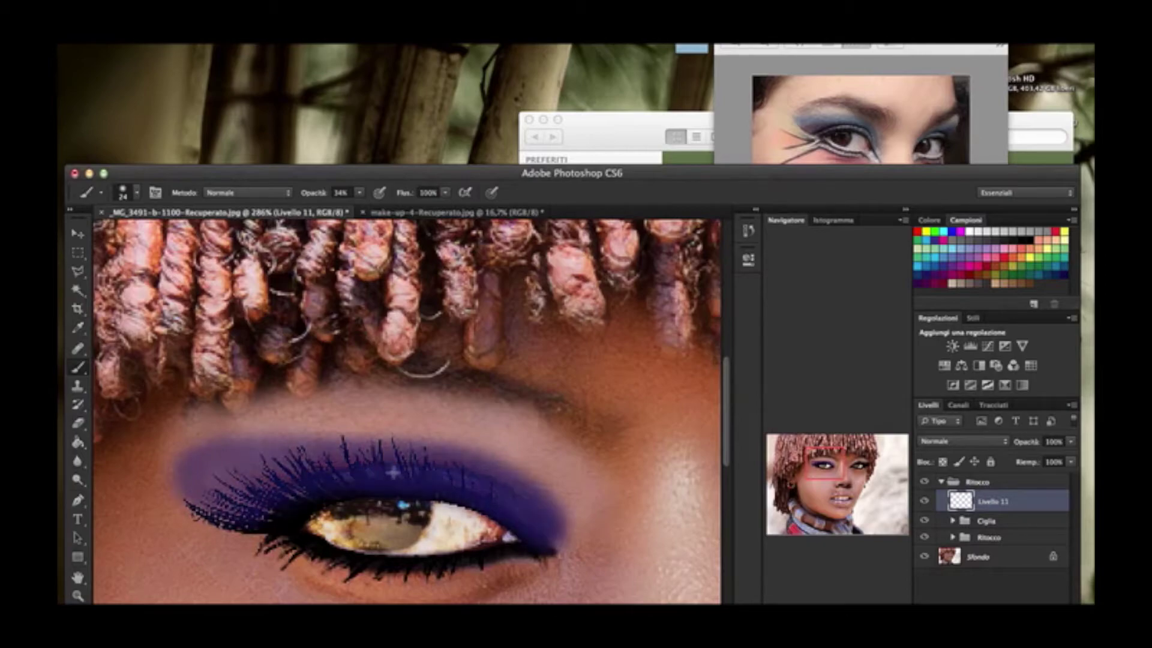
drag(393, 473, 240, 486)
drag(180, 474, 516, 426)
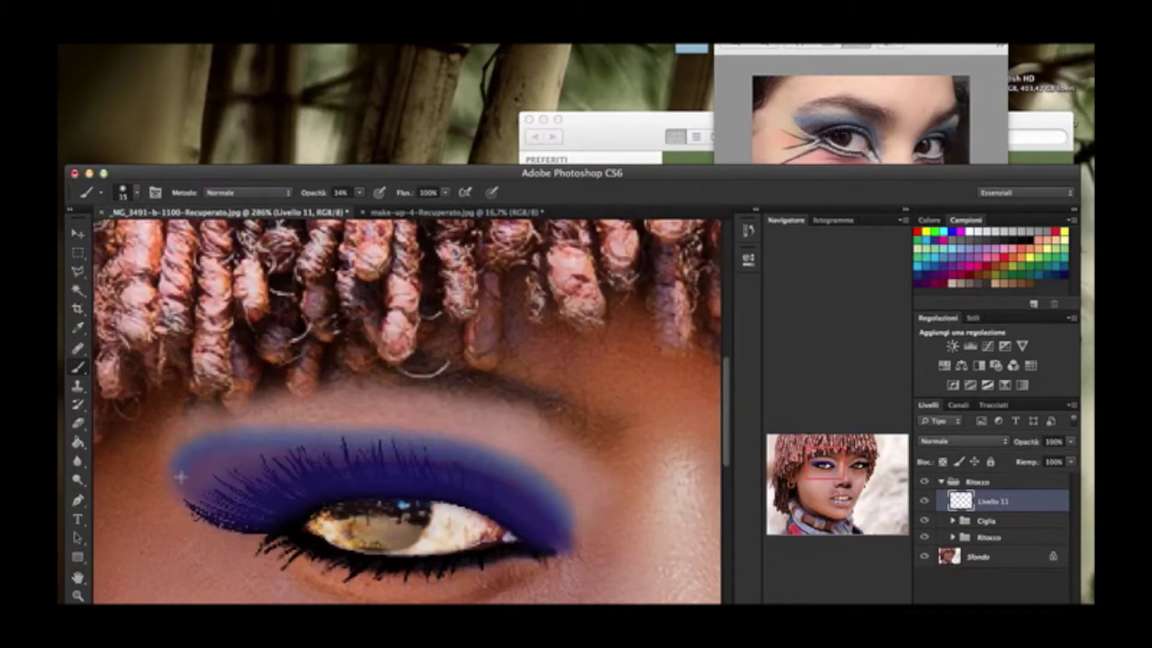
drag(413, 420, 588, 534)
Step: With a softer brush, add a light blue haze and a pale band above, then fade the layer to 86%
drag(228, 432, 411, 414)
drag(359, 193, 348, 210)
drag(600, 498, 346, 400)
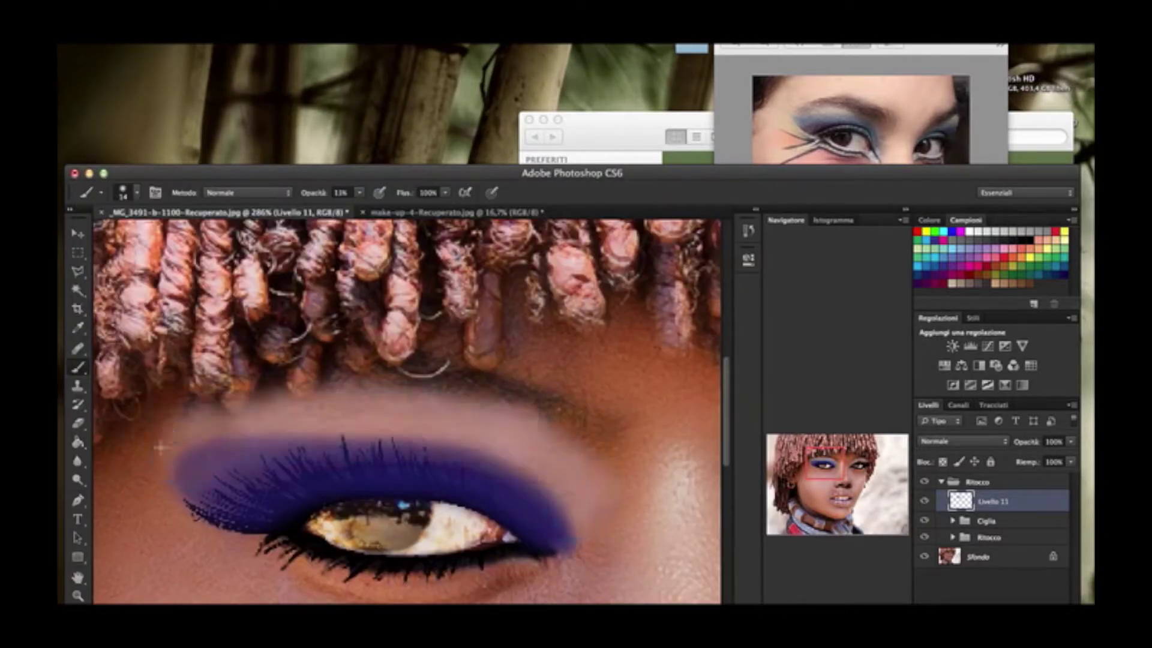
drag(168, 430, 580, 480)
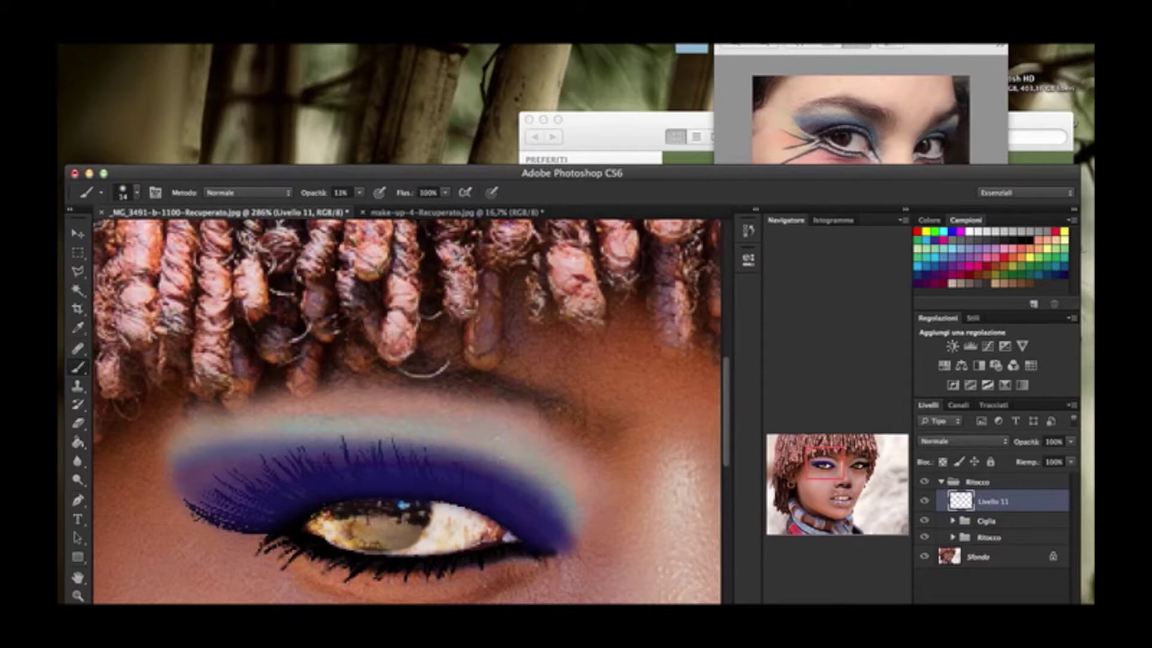
drag(1071, 441, 1062, 459)
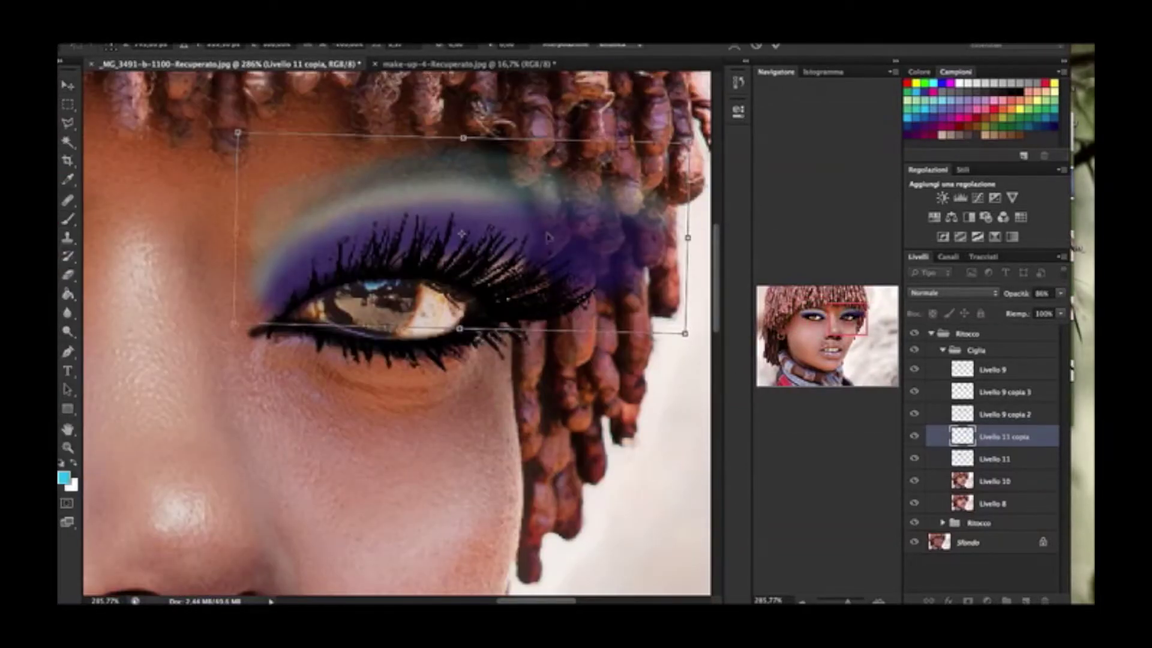
Step: Place the mirrored eyeshadow over the right eye and erase its spill onto the hair and brow
drag(547, 237, 520, 259)
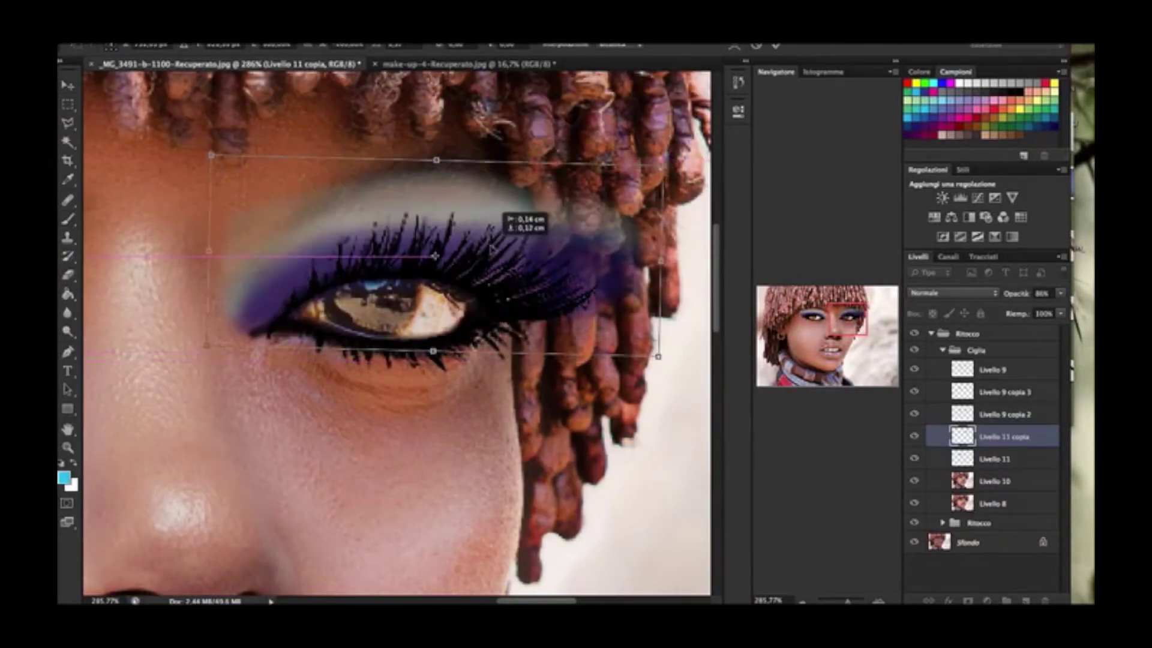
key(Return)
key(e)
drag(624, 252, 527, 198)
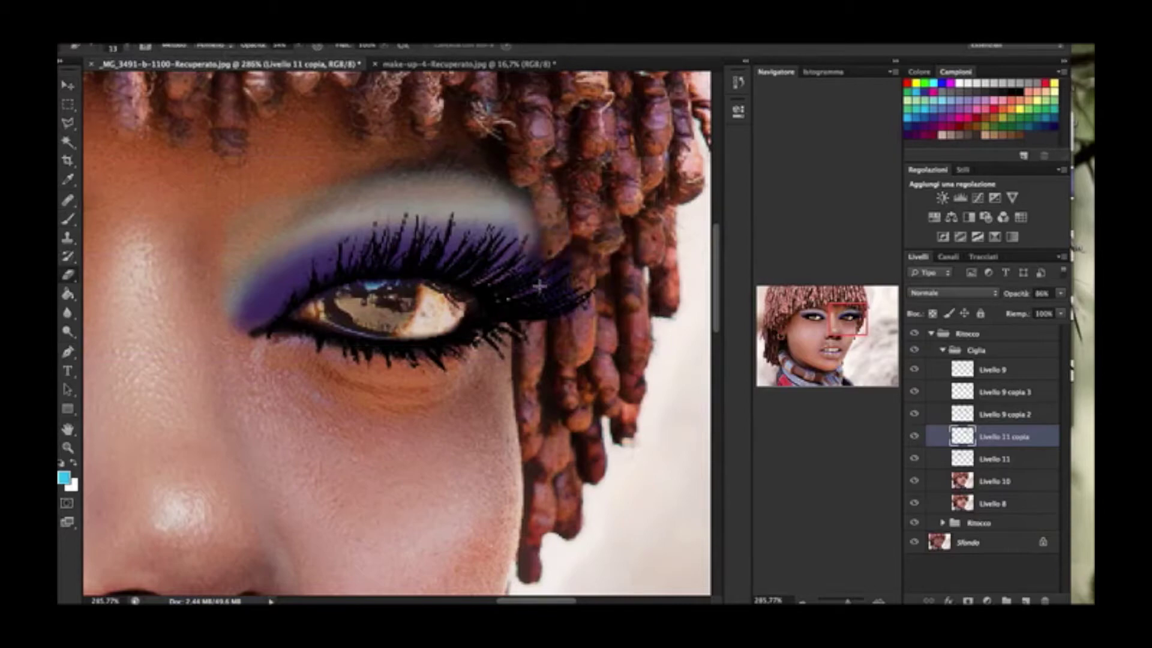
key(ctrl+z)
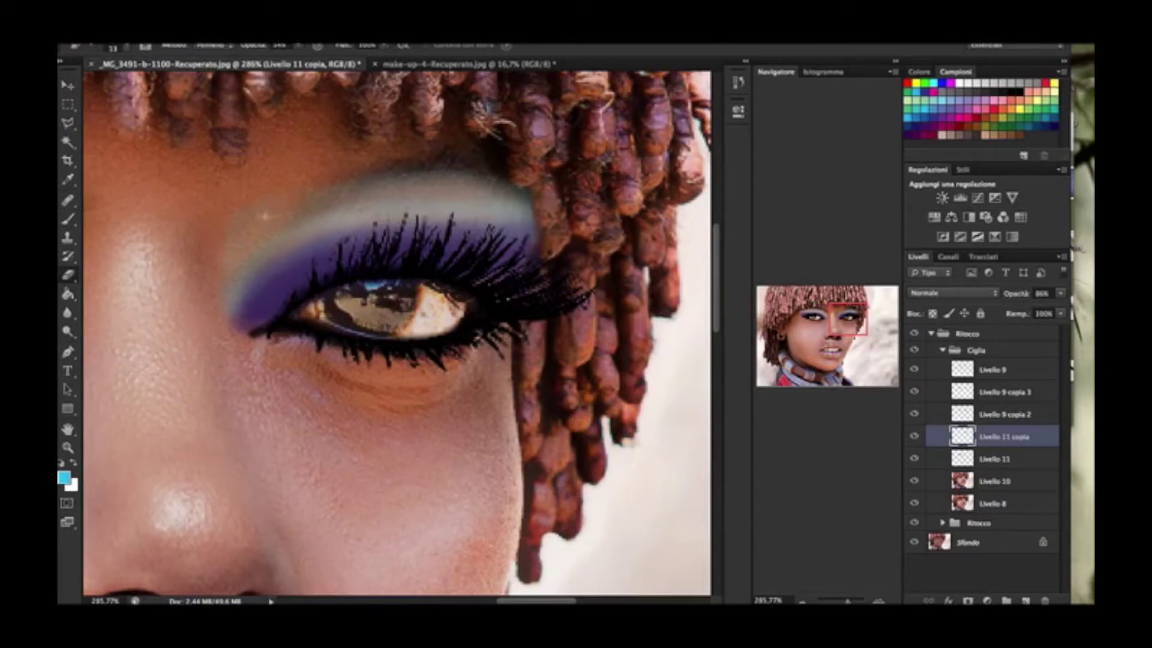
drag(264, 214, 443, 170)
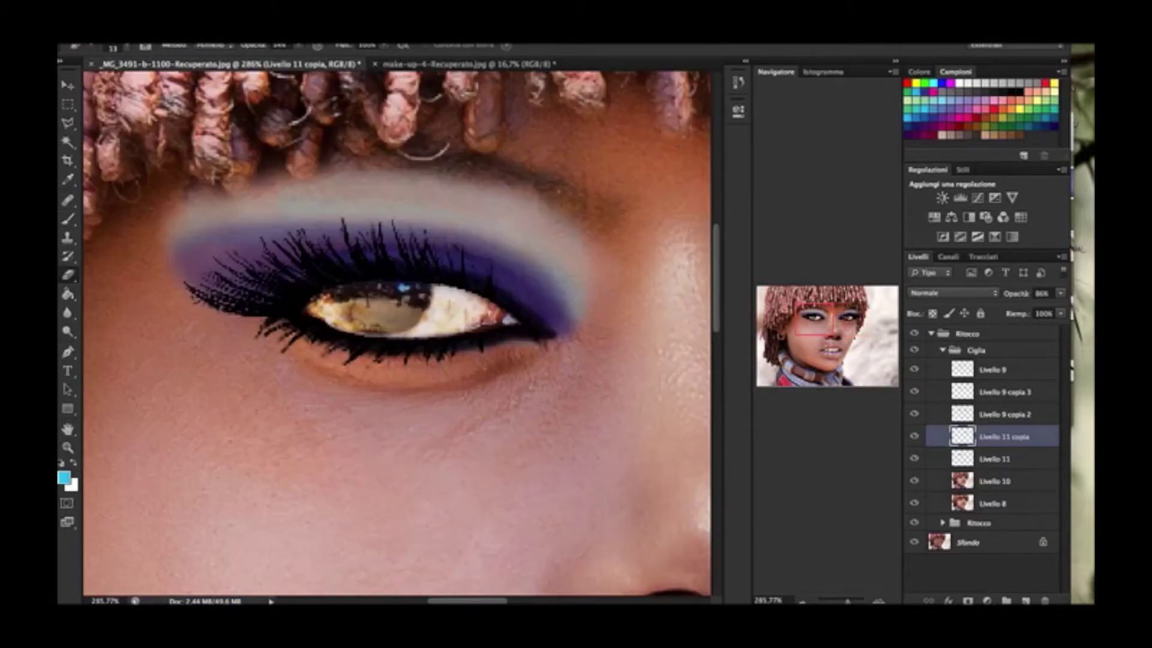
Step: Switch between the original and copied eyeshadow layers
click(984, 460)
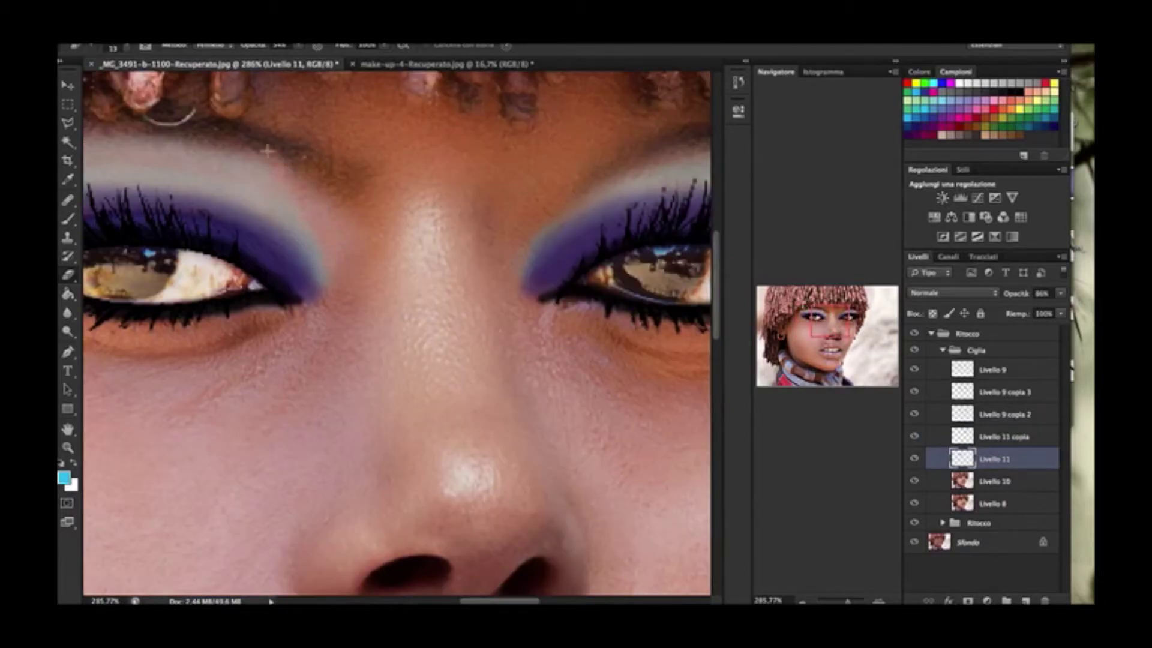
key(alt+bracketright)
key(alt+bracketleft)
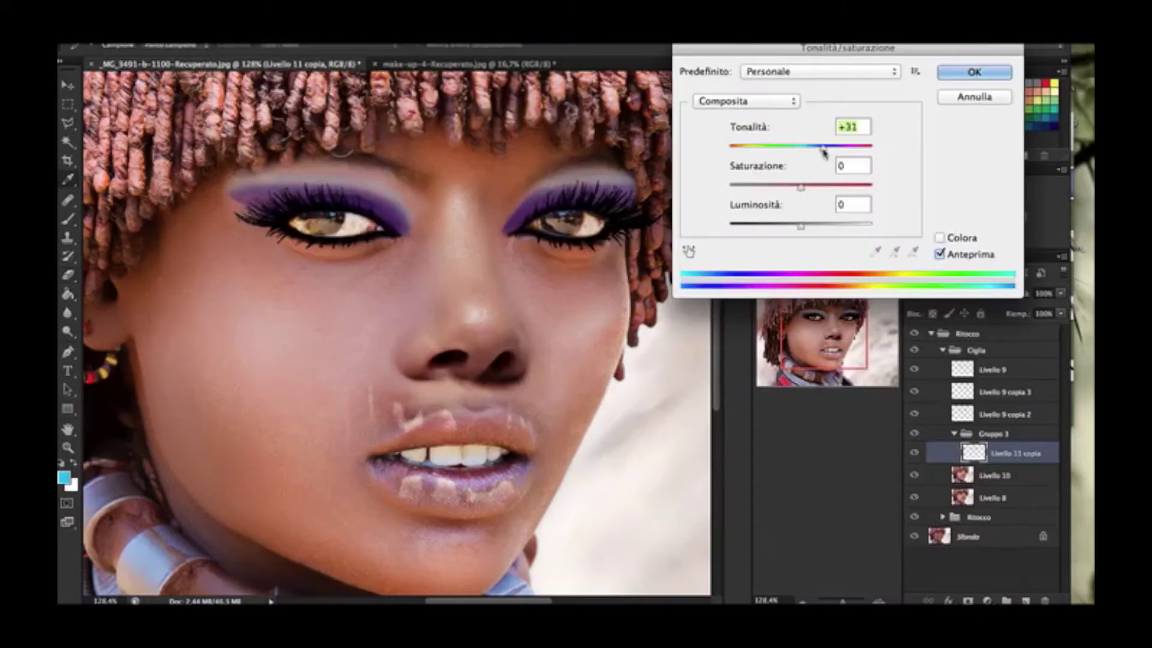
Step: Shift the eyeshadow colour from purple to dark grey
drag(823, 147, 836, 147)
drag(801, 186, 714, 187)
key(Return)
Step: In the eyeshadow's layer style, add a bevel contour and a texture pattern at depth +587
double_click(1015, 480)
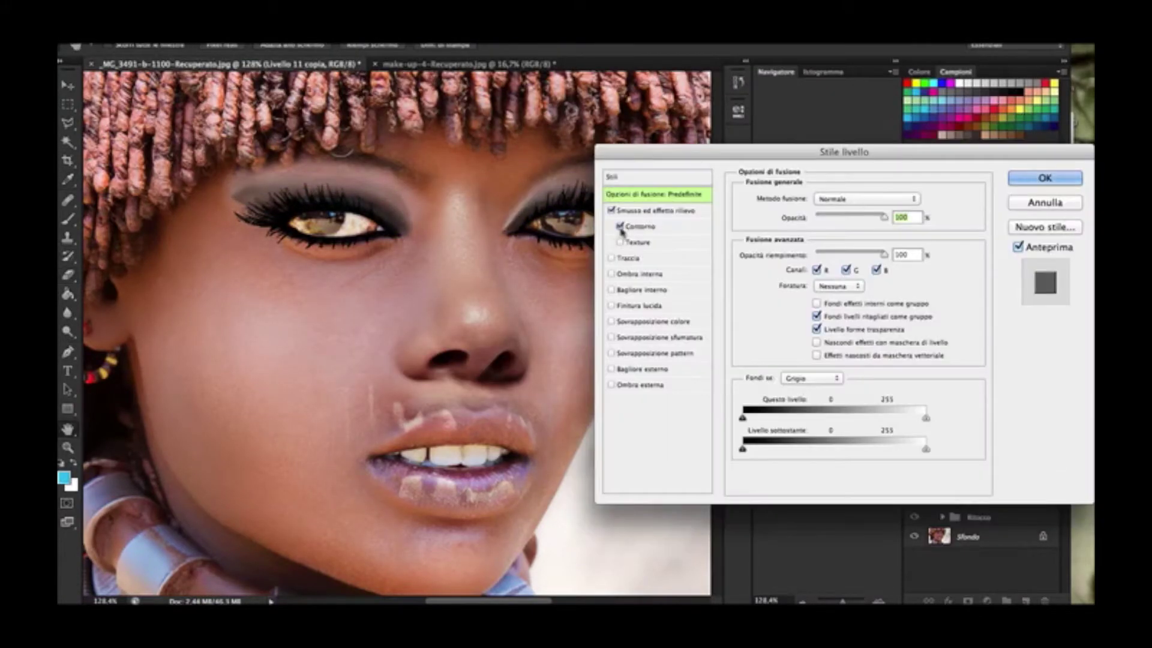
click(671, 152)
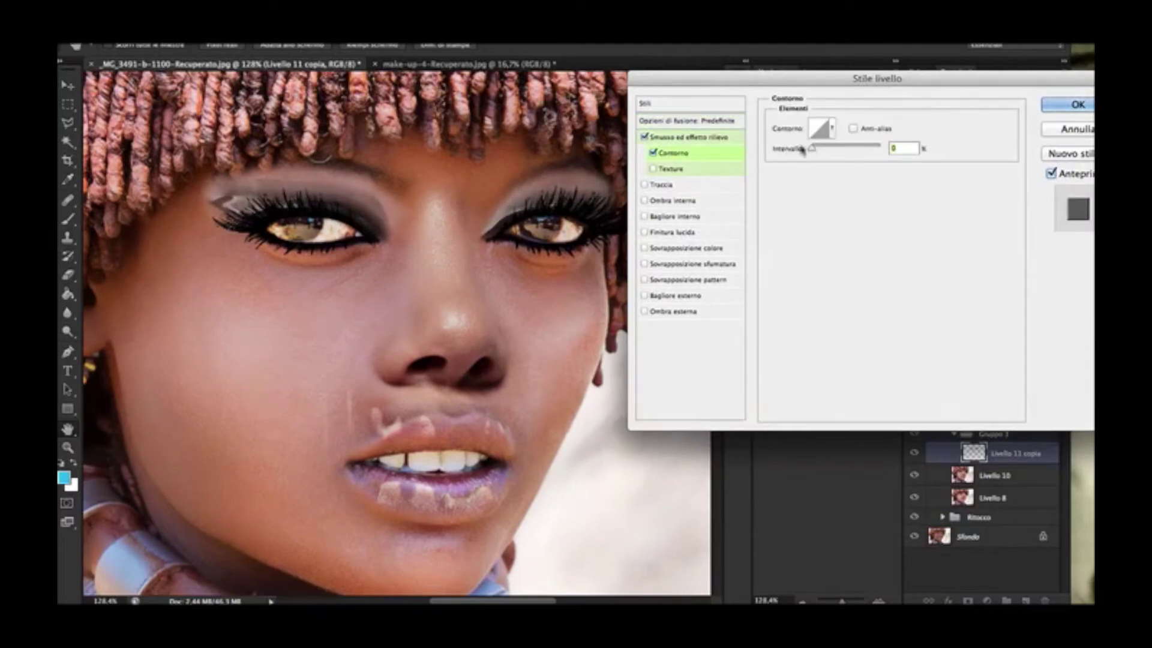
click(653, 169)
click(858, 139)
double_click(860, 192)
drag(864, 185, 878, 189)
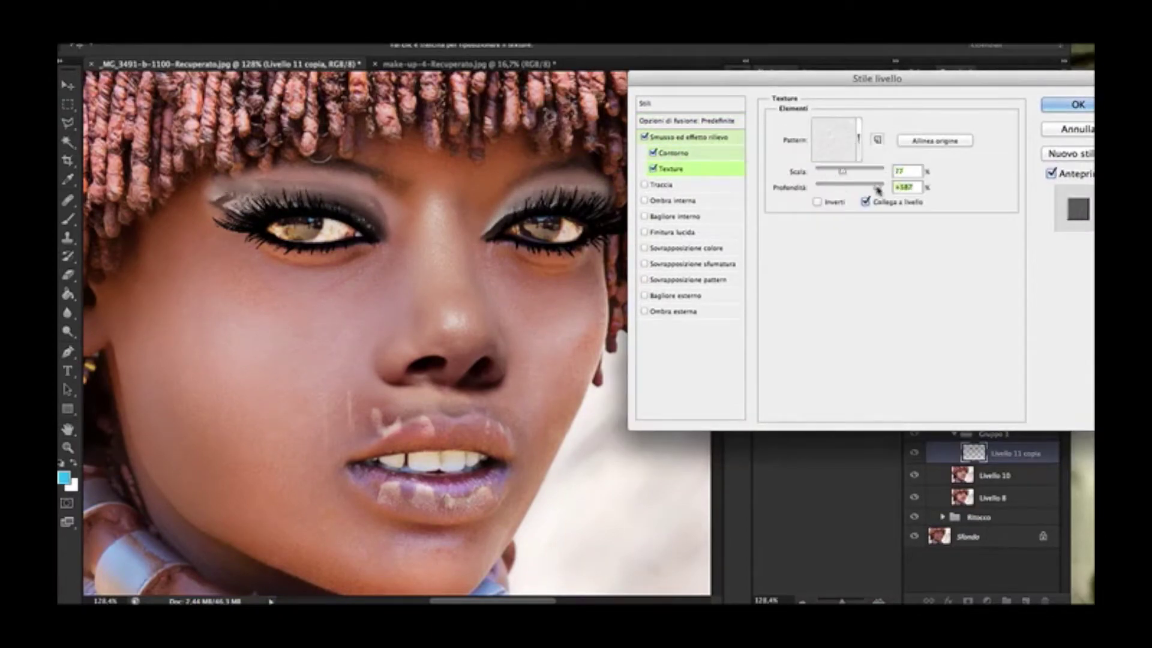
Step: Add inner shadow, inner glow and colour overlay effects to the eyeshadow
click(644, 199)
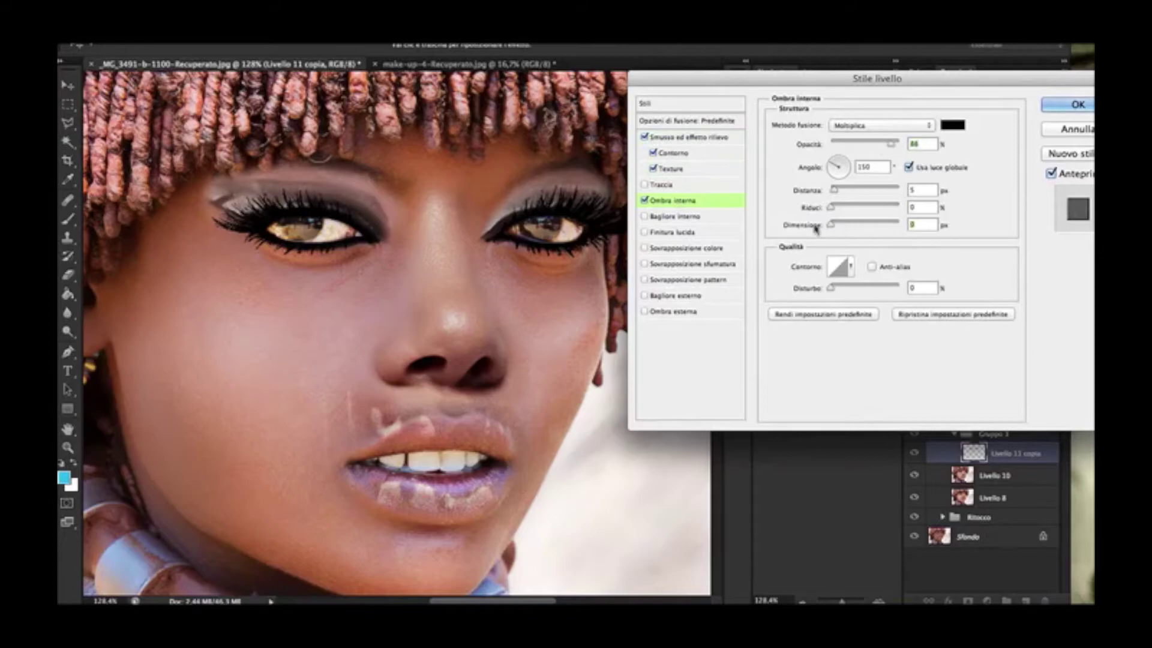
click(645, 216)
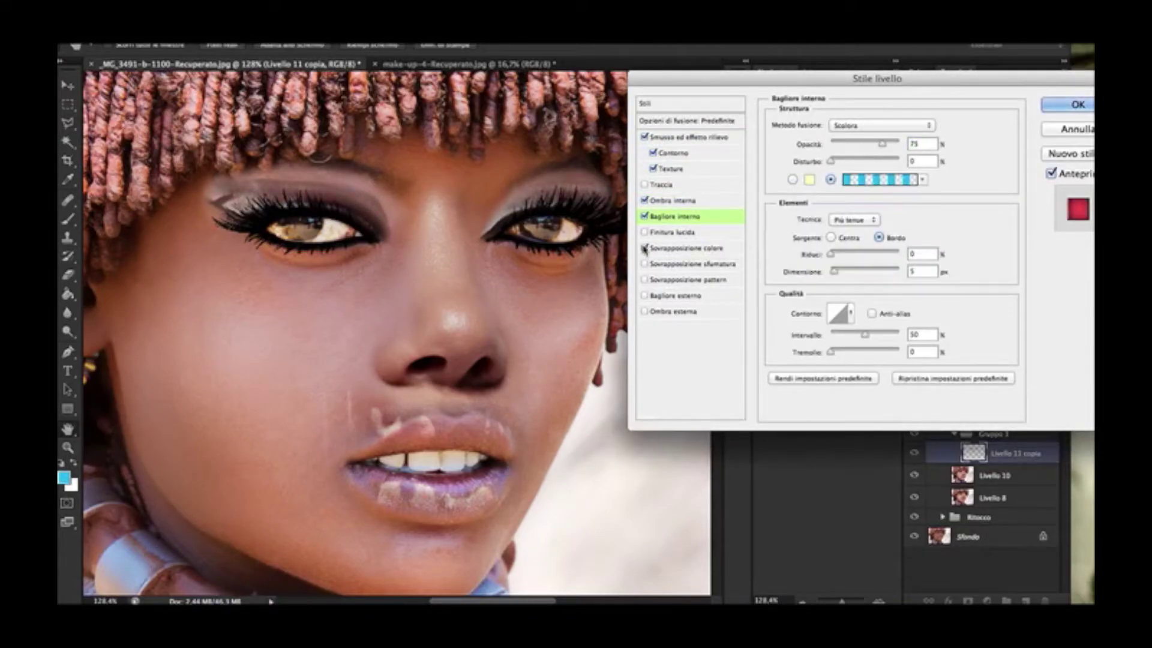
click(644, 248)
click(952, 113)
click(952, 144)
Step: Trial an outer glow on the eyeshadow with several gradient presets
click(644, 295)
click(880, 179)
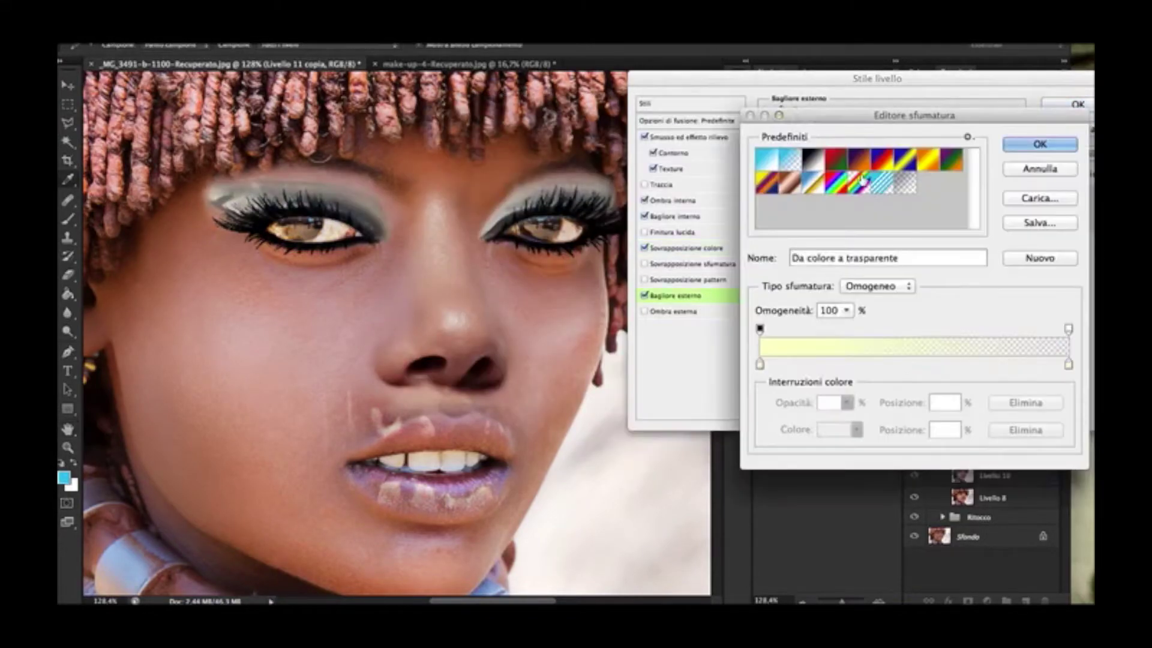
click(766, 159)
click(904, 181)
click(1040, 144)
Step: Replace the outer glow with a drop shadow of size 43 px
click(644, 295)
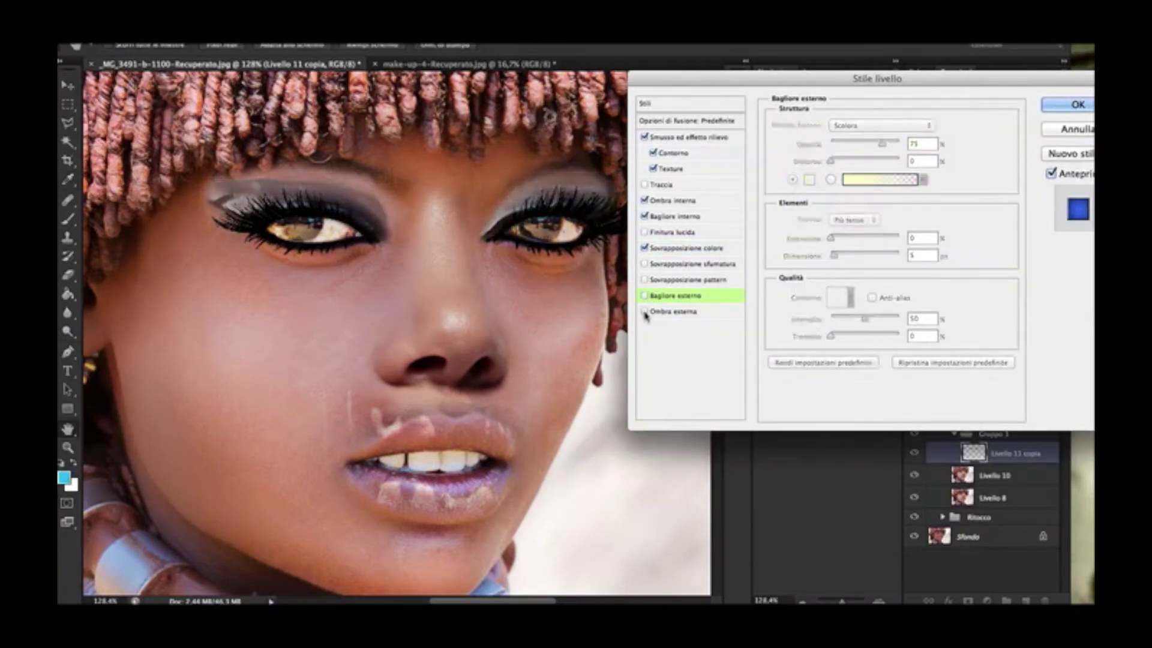
click(645, 312)
drag(833, 223, 846, 225)
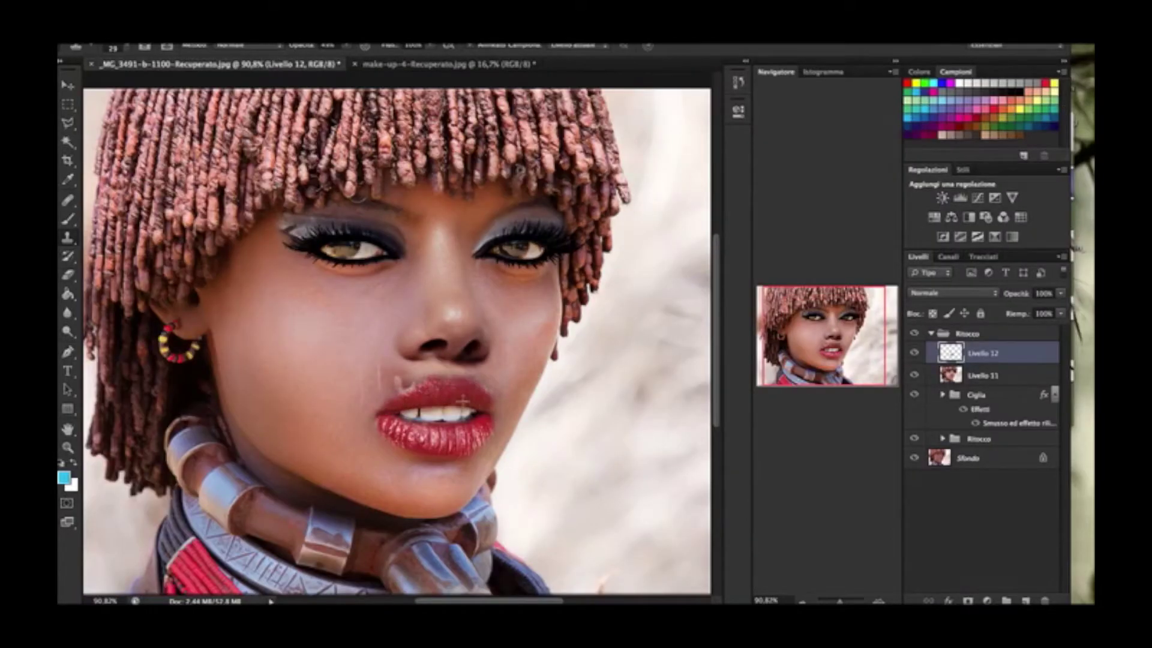
Step: Mute the lips with Hue +2 and Saturation -45, then group the lip layers
scroll(431, 414, up, 5)
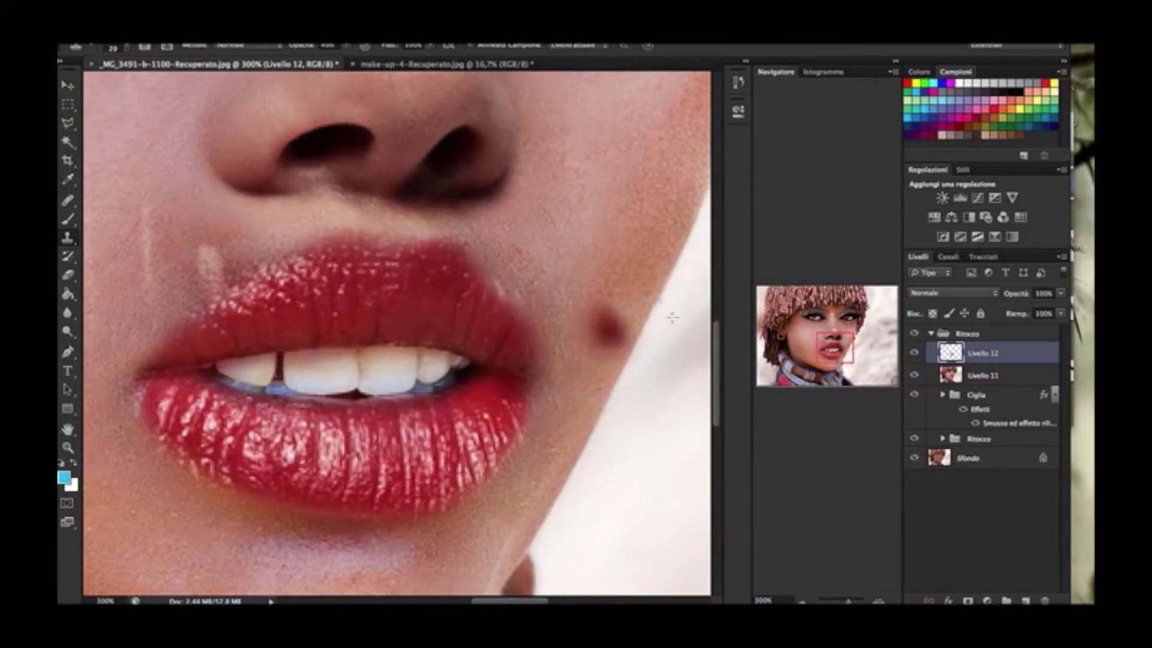
scroll(539, 336, down, 3)
scroll(593, 309, down, 2)
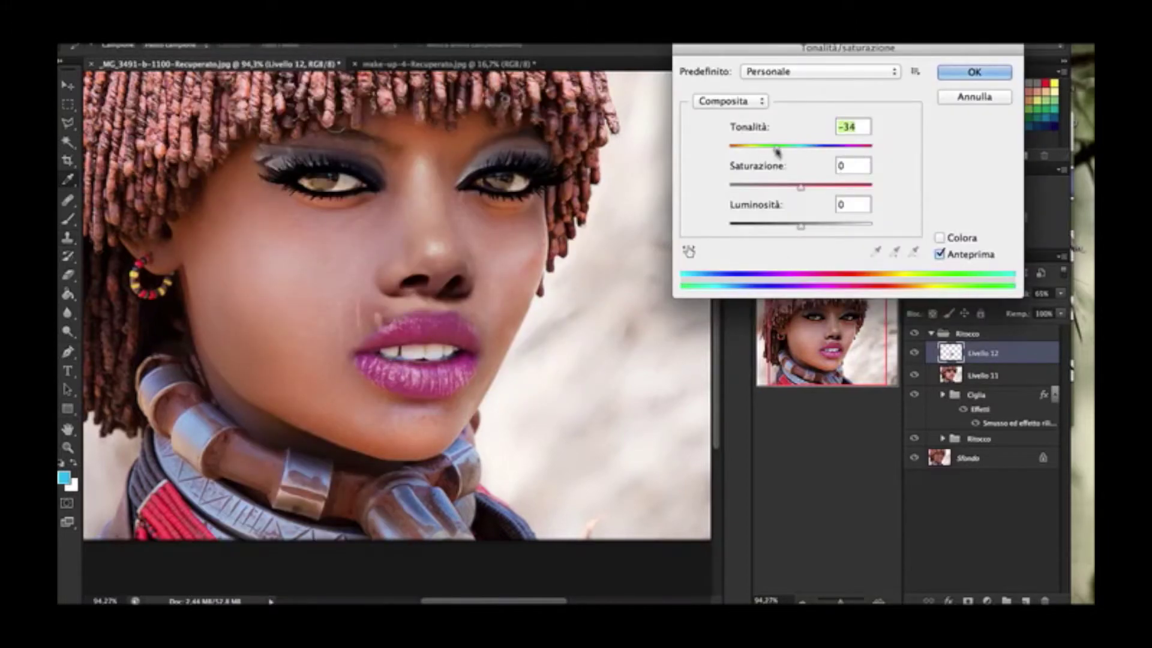
drag(801, 185, 769, 188)
drag(777, 147, 800, 148)
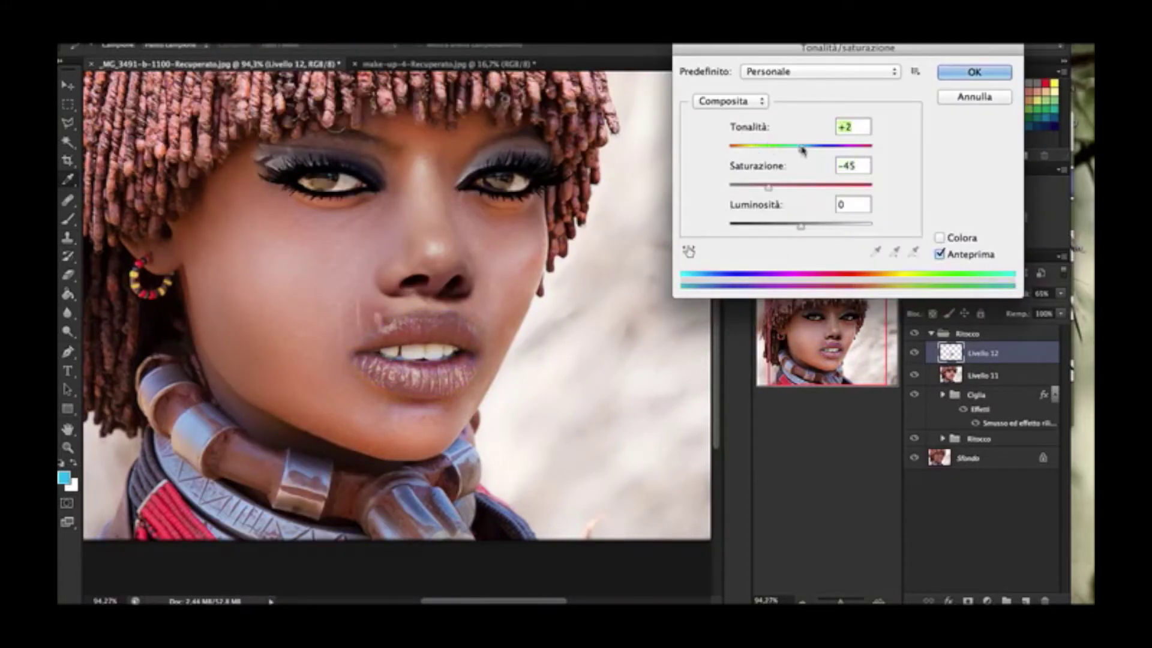
key(Return)
key(ctrl+g)
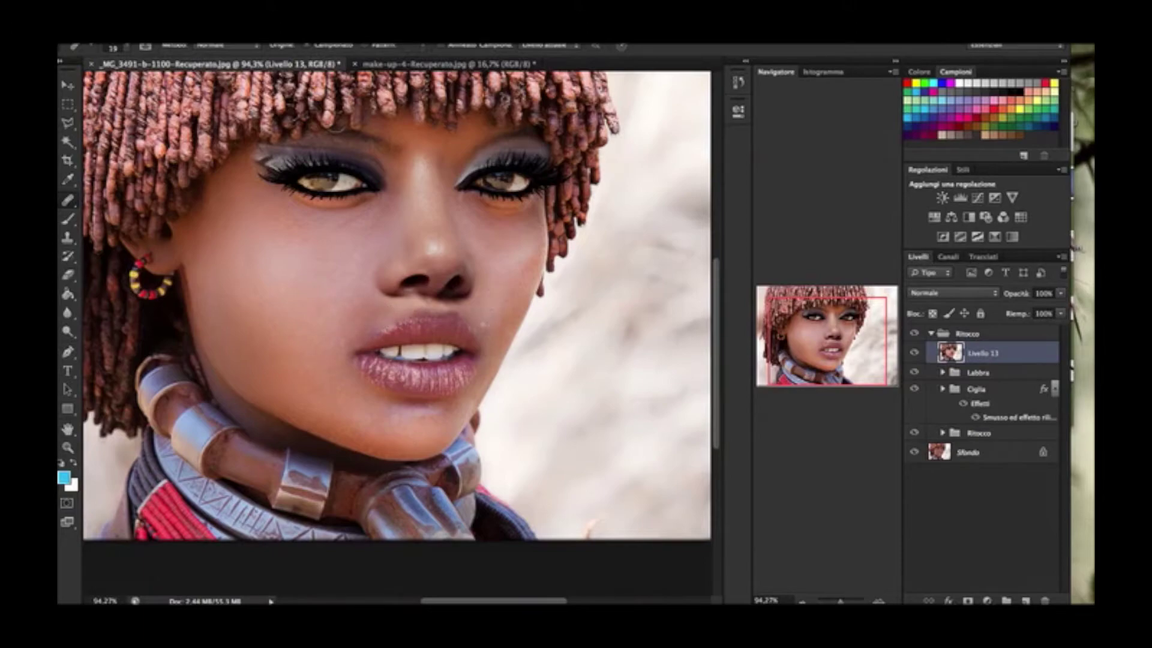
Step: Heal away the lower-lip piercing and a small mark on the face
scroll(357, 331, up, 3)
scroll(357, 332, left, 3)
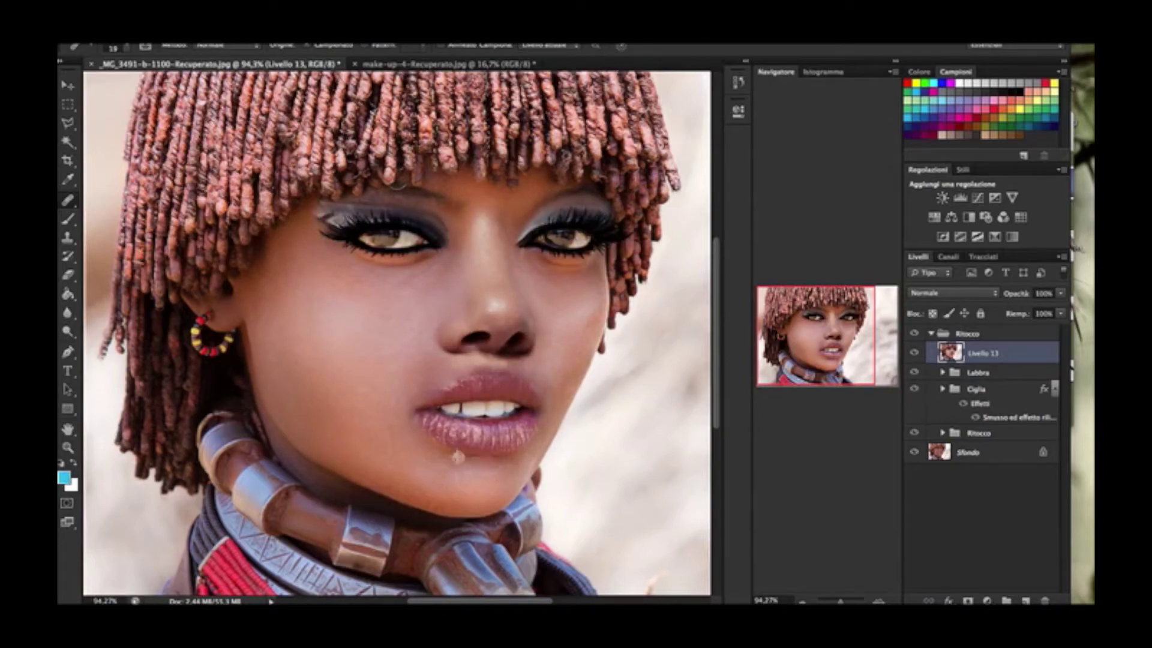
click(457, 457)
click(492, 228)
Step: Save the document as 'Etnic Ethio Woman.psd'
key(ctrl+shift+s)
text(E)
text(man)
key(Return)
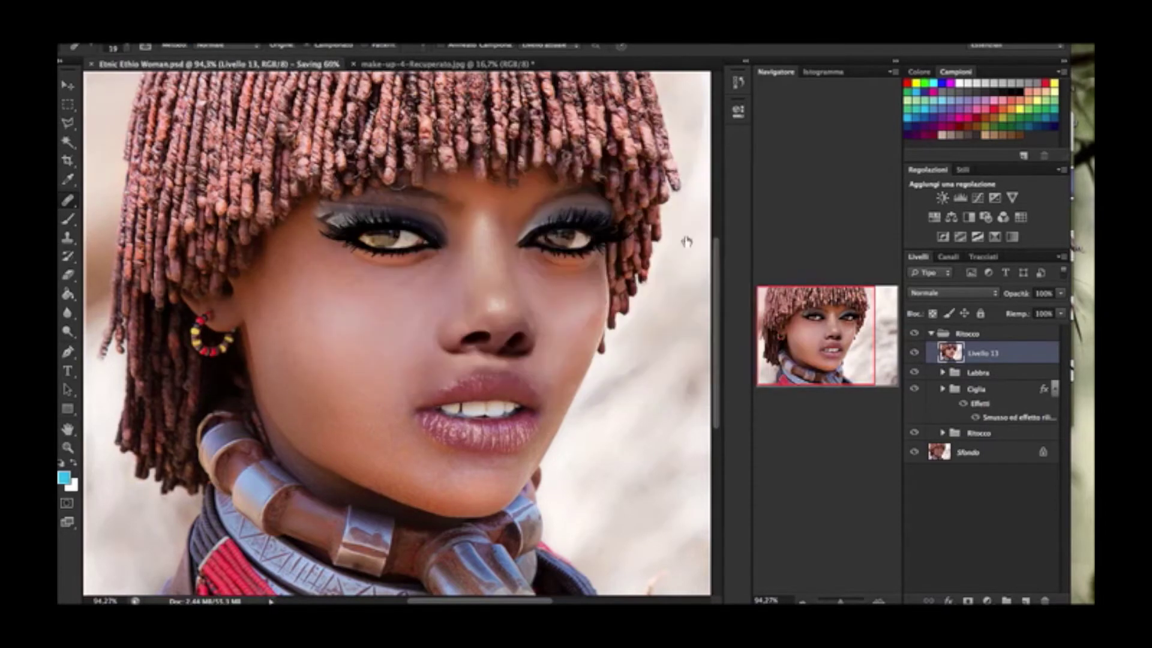
Step: Heal the skin above and below the lips and on the cheek below the eye
drag(418, 372, 549, 390)
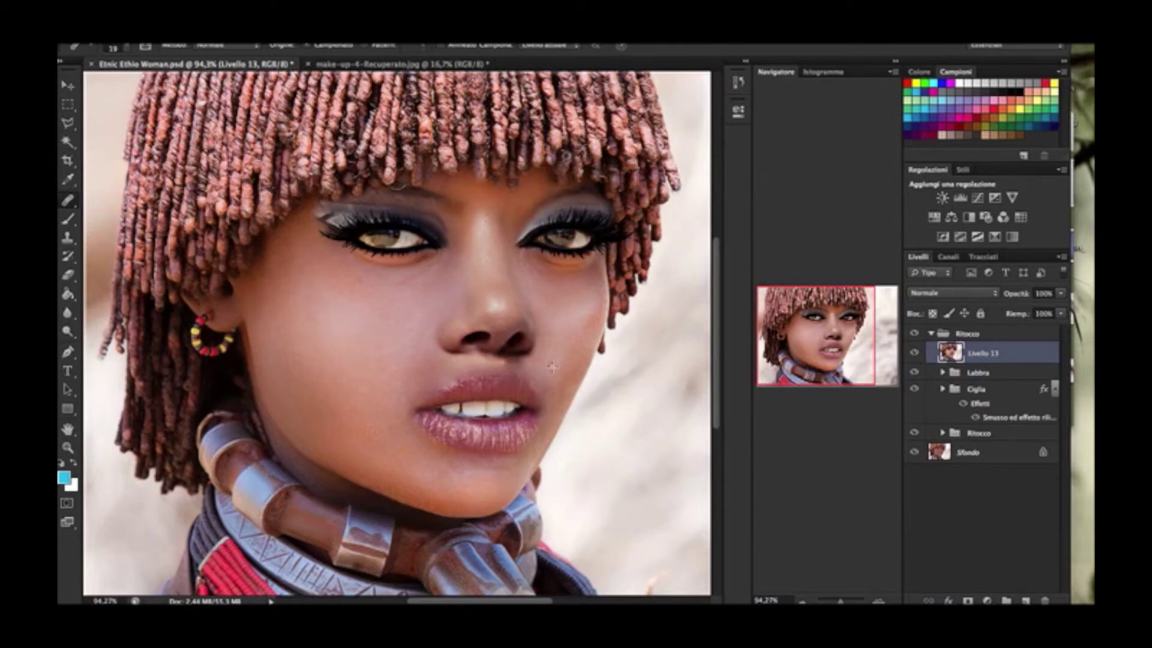
drag(454, 462, 505, 460)
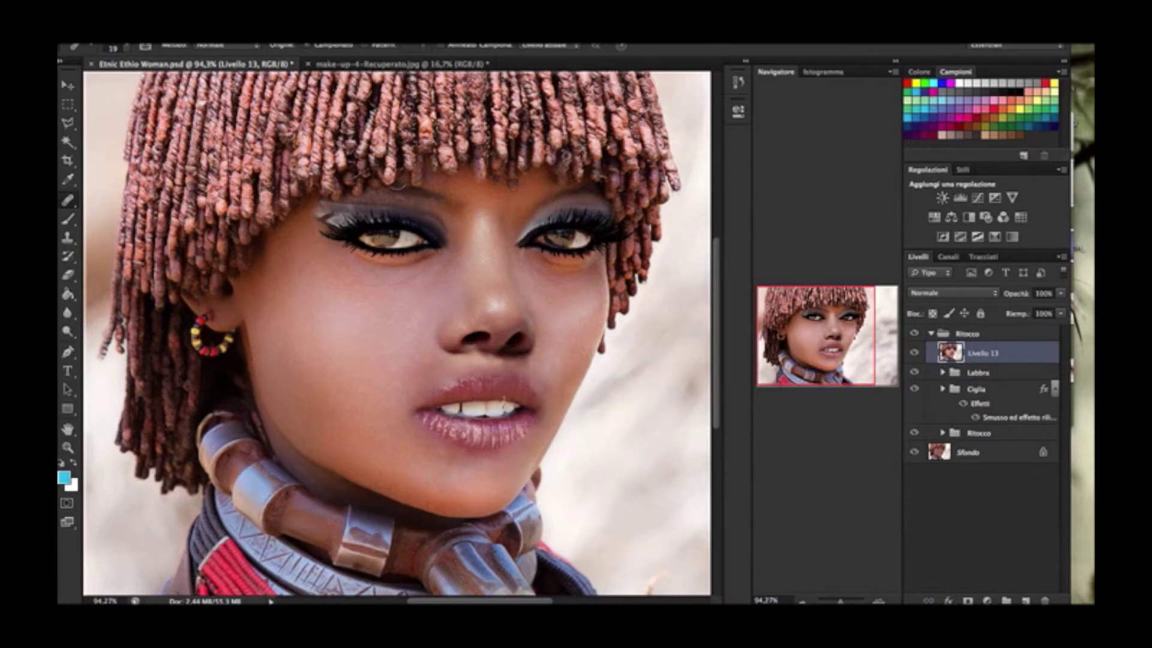
drag(366, 284, 429, 285)
Step: Group the retouch layers as 'Ritocco A mk' and stamp a merged copy onto a new layer
double_click(982, 353)
key(ctrl+g)
double_click(984, 349)
text(Ritocco A-H)
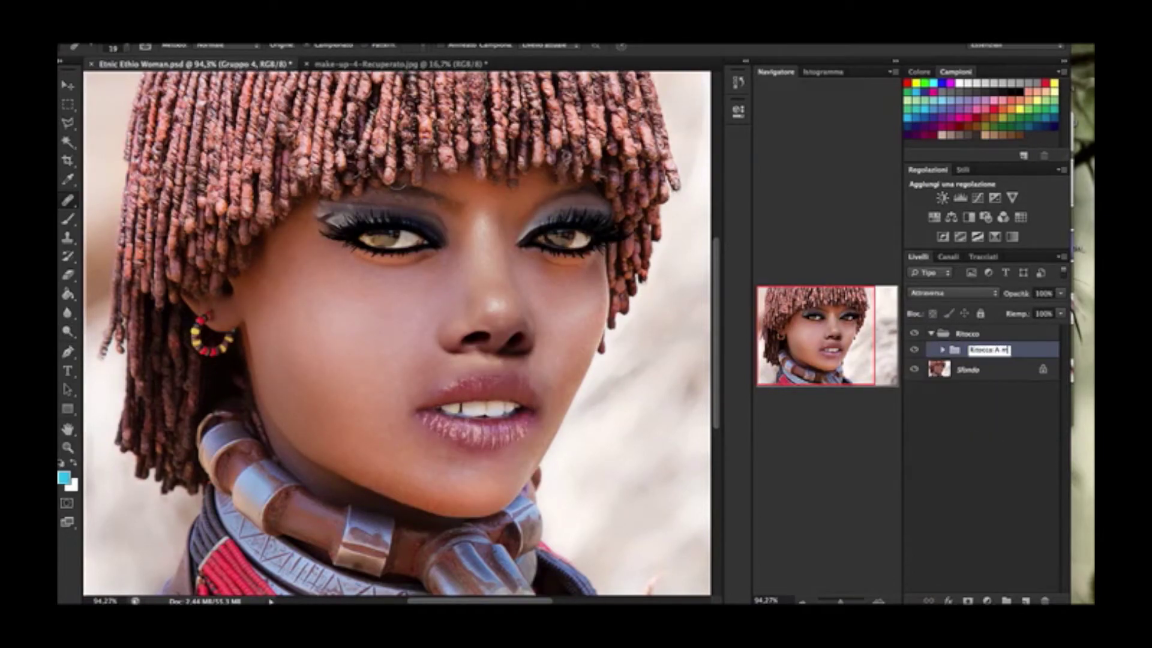
key(Return)
key(ctrl+alt+shift+e)
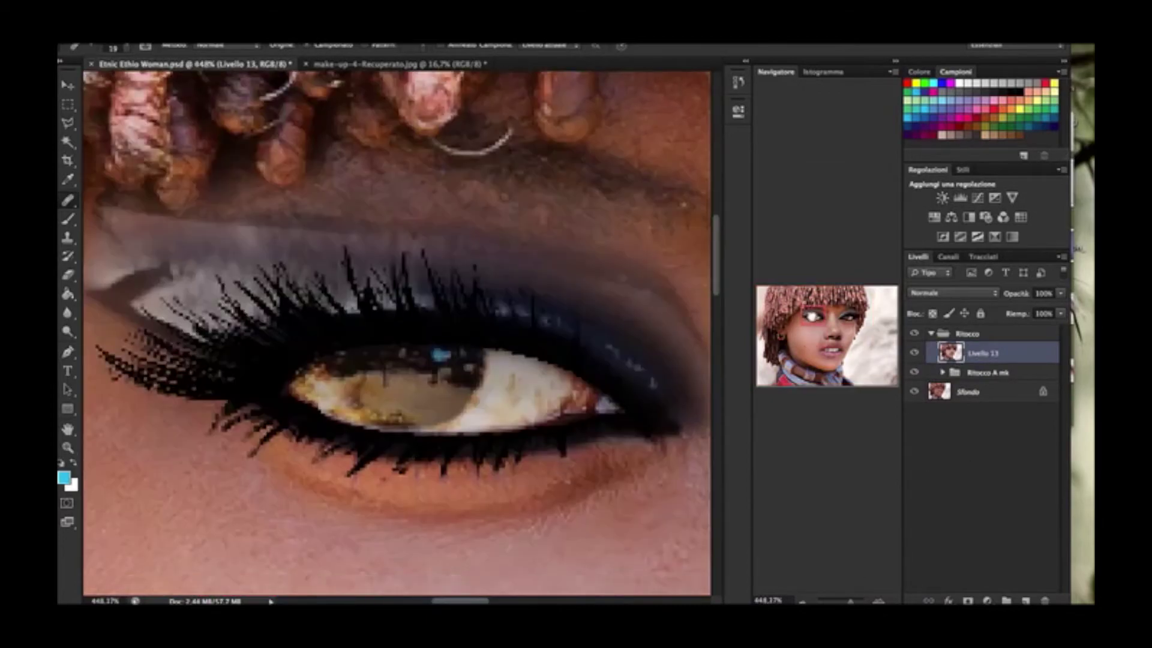
Step: Clone over the white of the left eye, then toggle the group to compare before and after
click(447, 333)
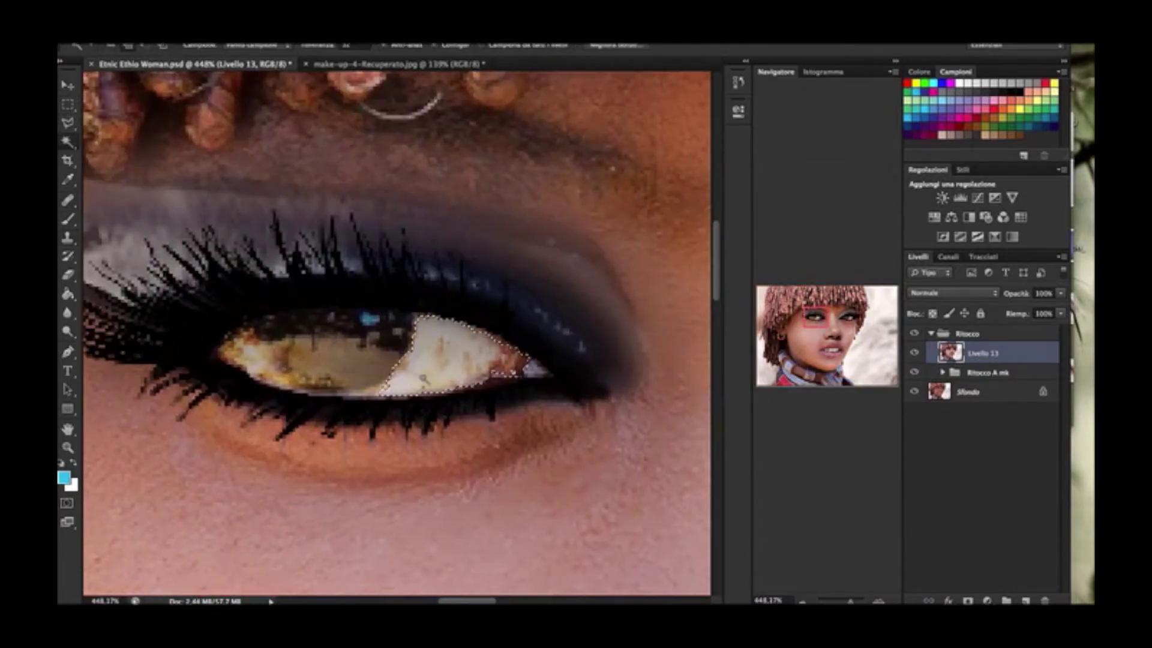
key(s)
scroll(545, 352, down, 2)
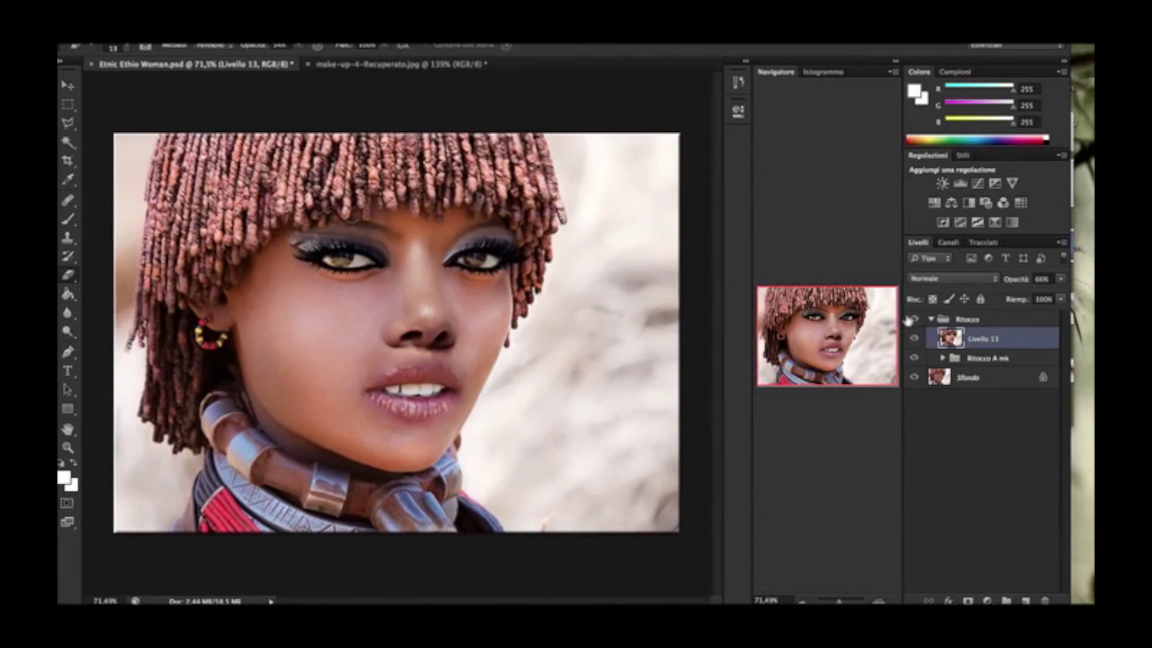
click(912, 321)
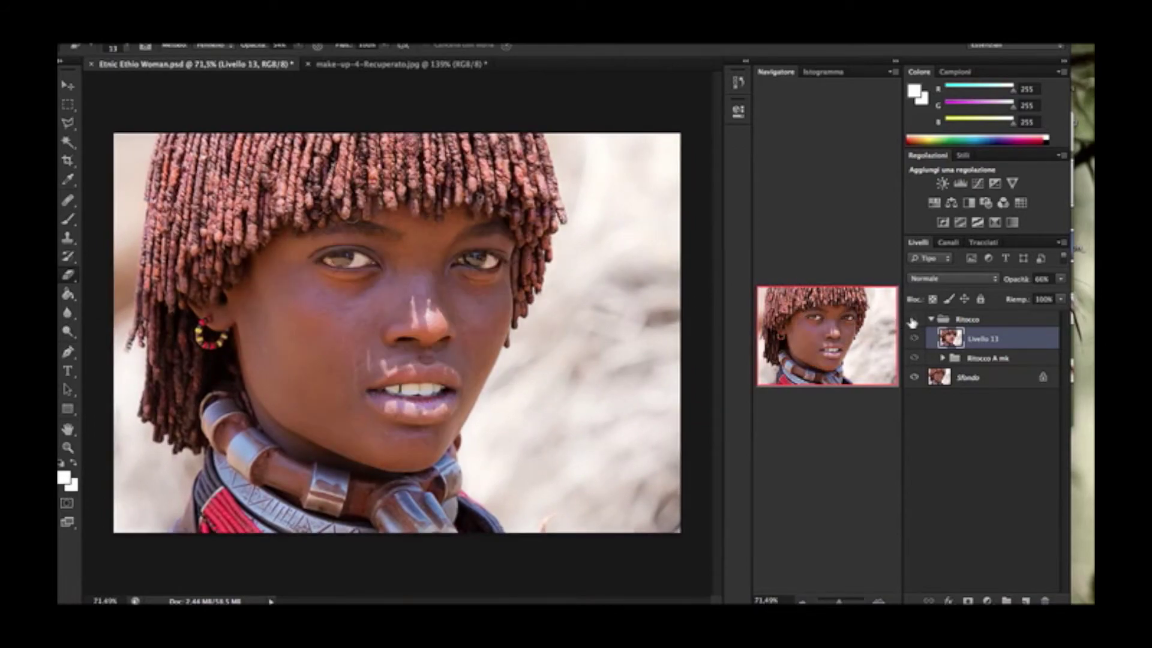
click(912, 320)
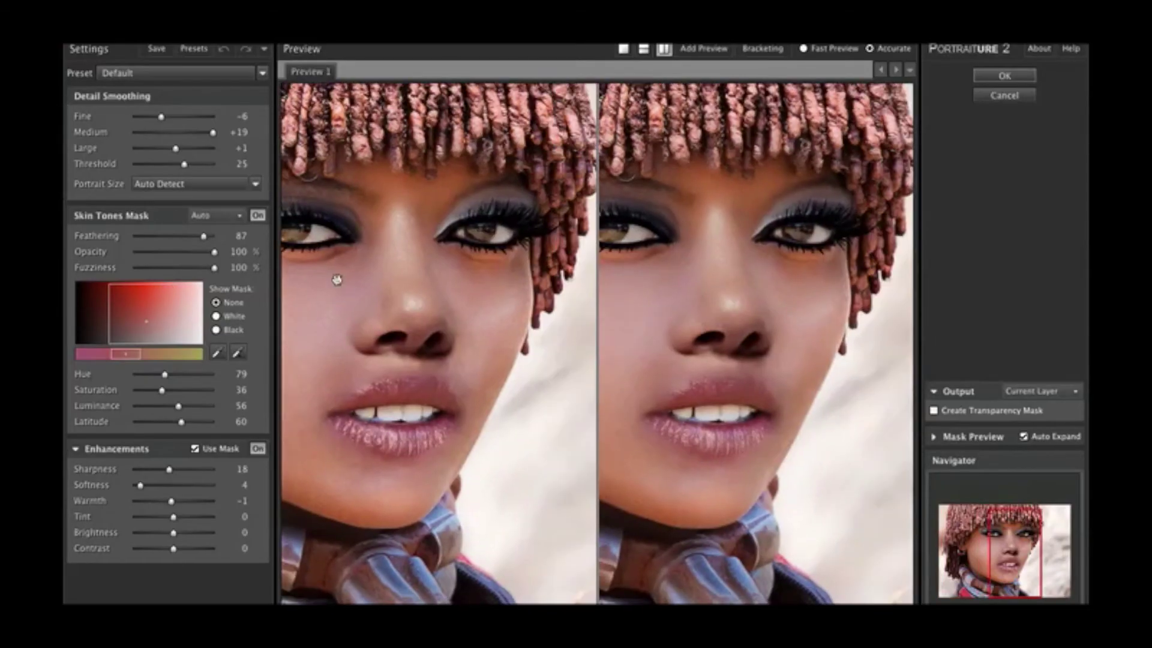
Step: Pick an Enhance skin-smoothing preset from Portraiture's preset list
click(336, 280)
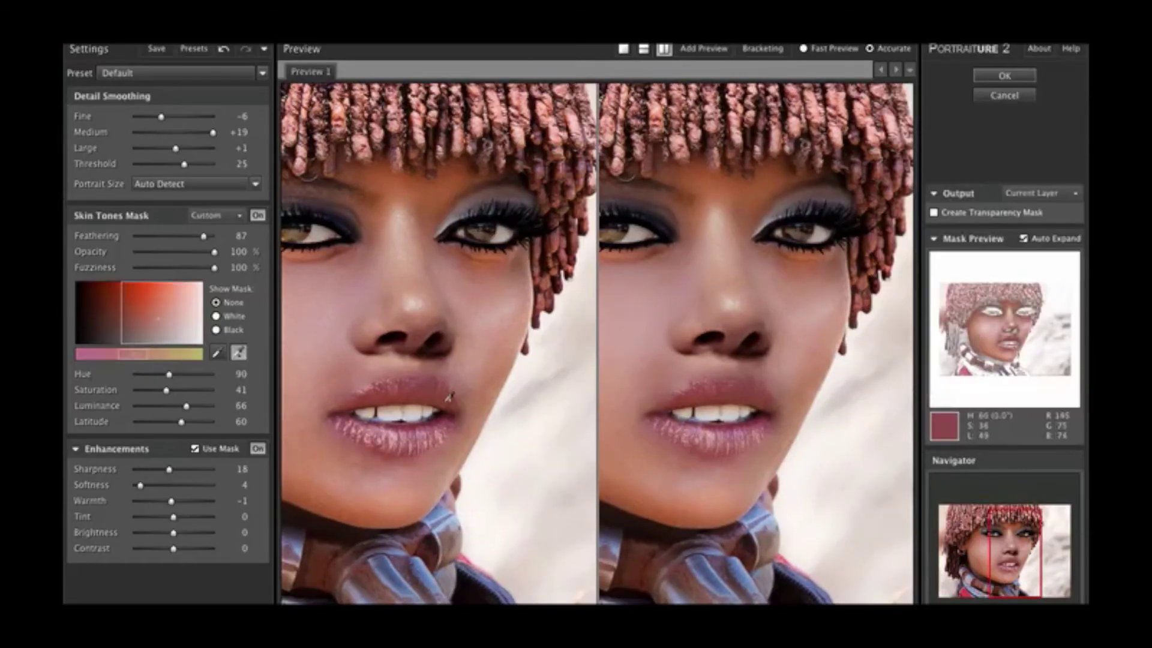
click(262, 72)
click(262, 72)
click(180, 298)
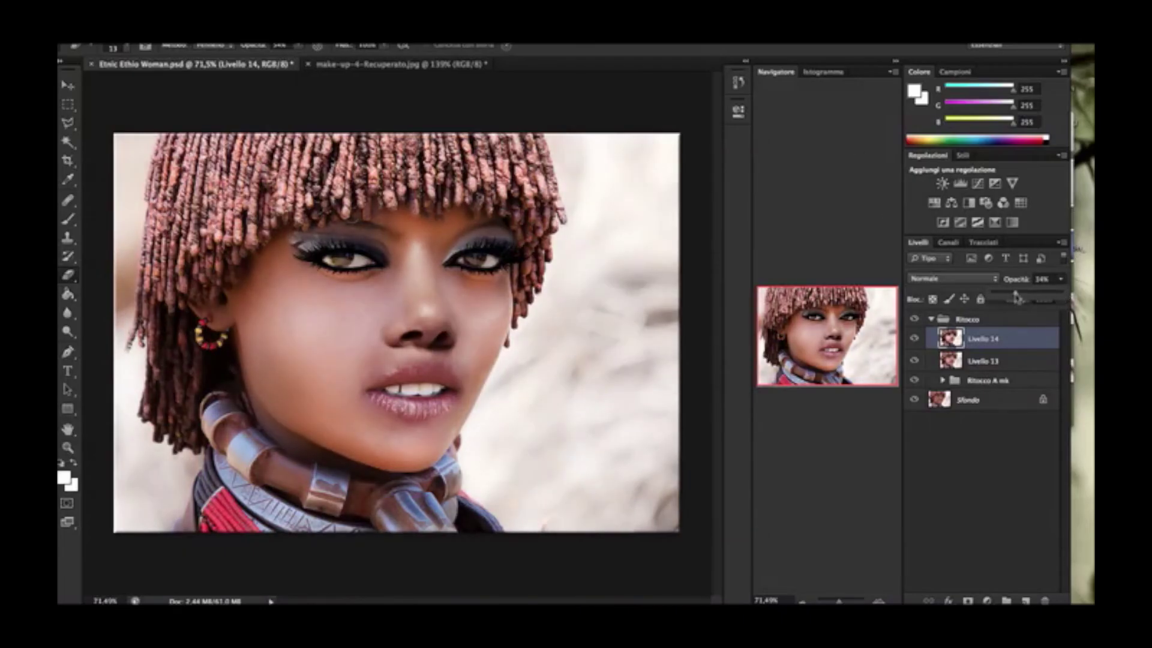
shift+click(983, 361)
key(ctrl+g)
double_click(983, 336)
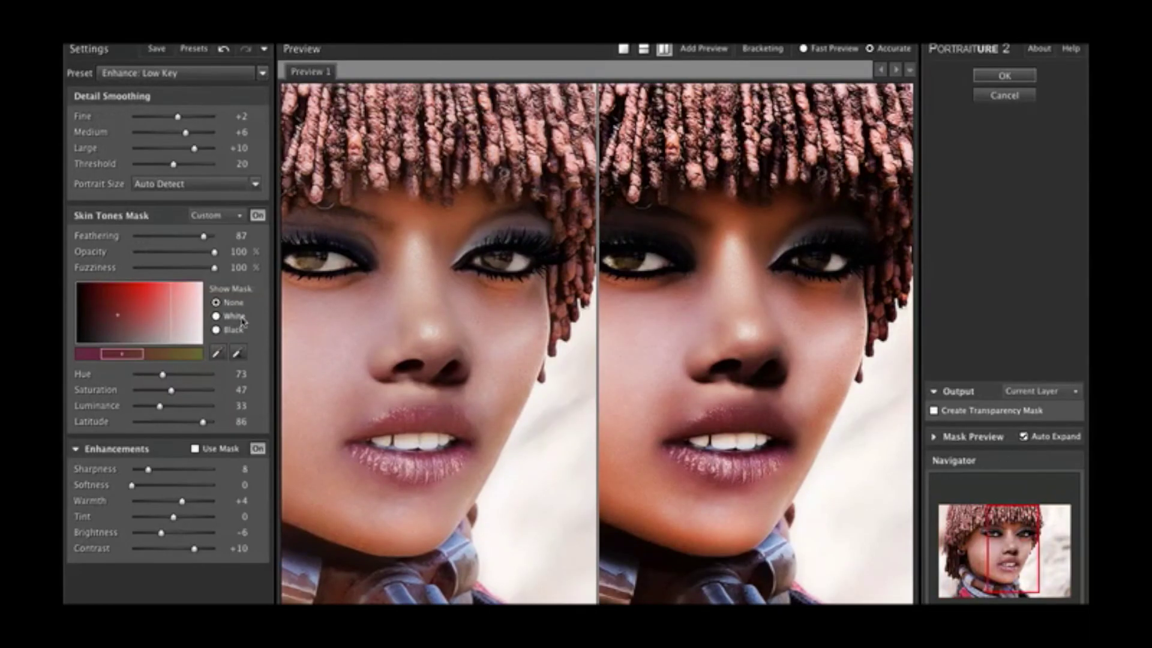
Step: Sample skin for the tone mask, set Sharpness to 17, raise Brightness and soften Contrast
click(238, 353)
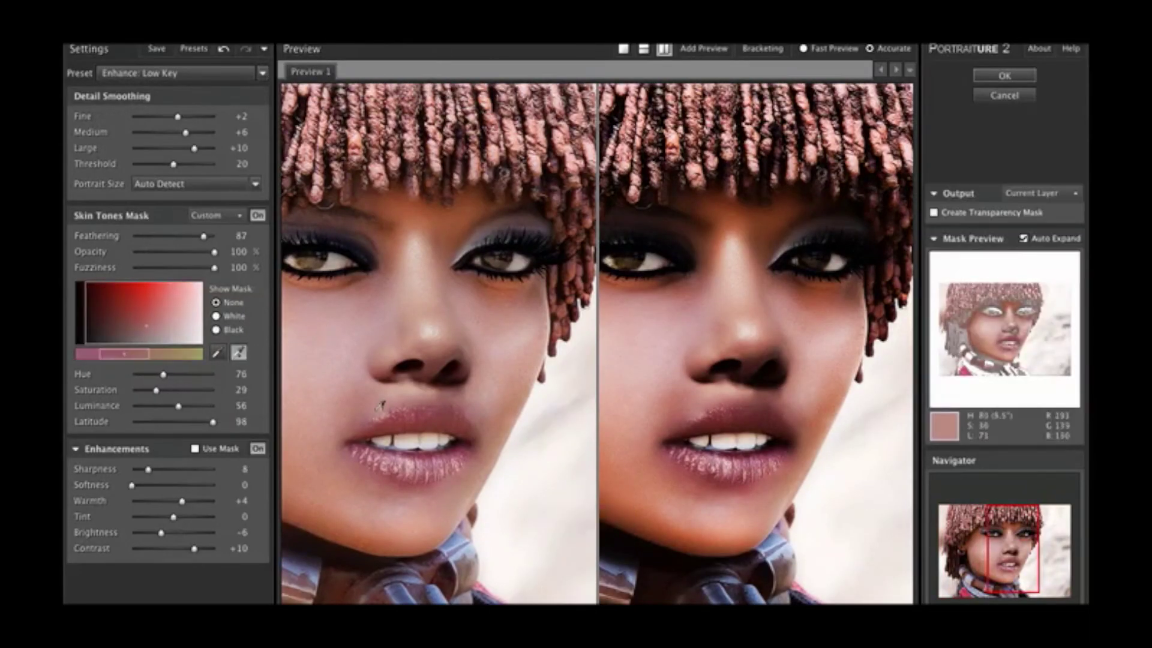
click(597, 522)
mouse_move(148, 470)
mouse_down()
mouse_move(166, 470)
mouse_move(169, 532)
mouse_up()
drag(194, 548, 185, 548)
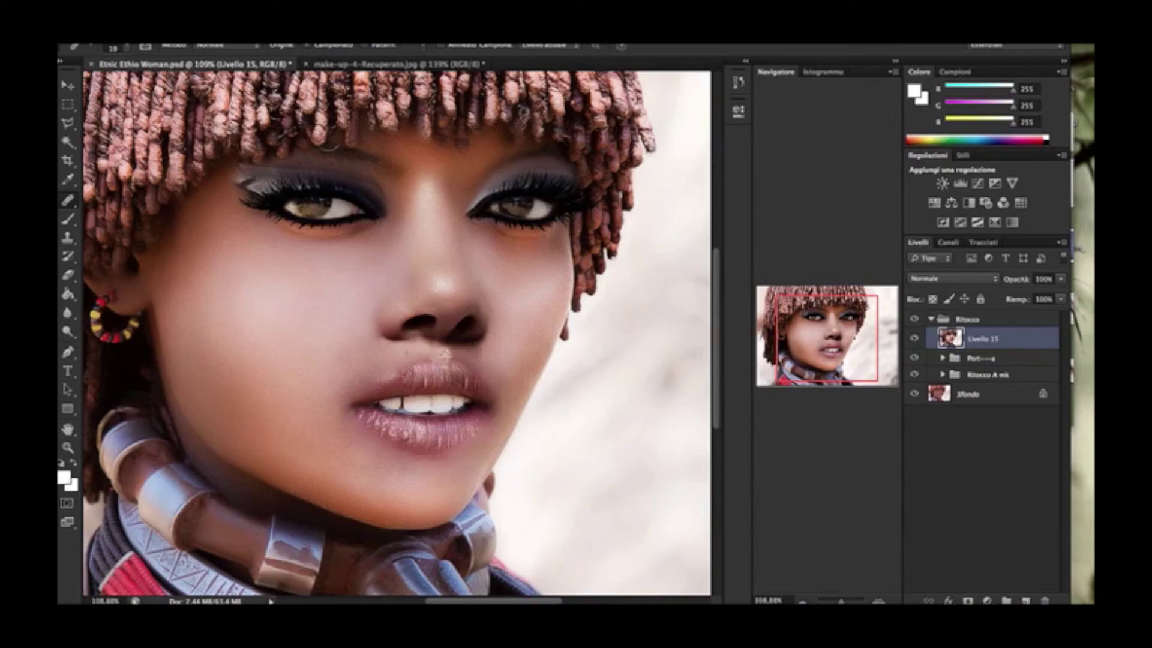
Step: Paint a Healing Brush stroke along the upper lip on Livello 15
drag(420, 372, 470, 393)
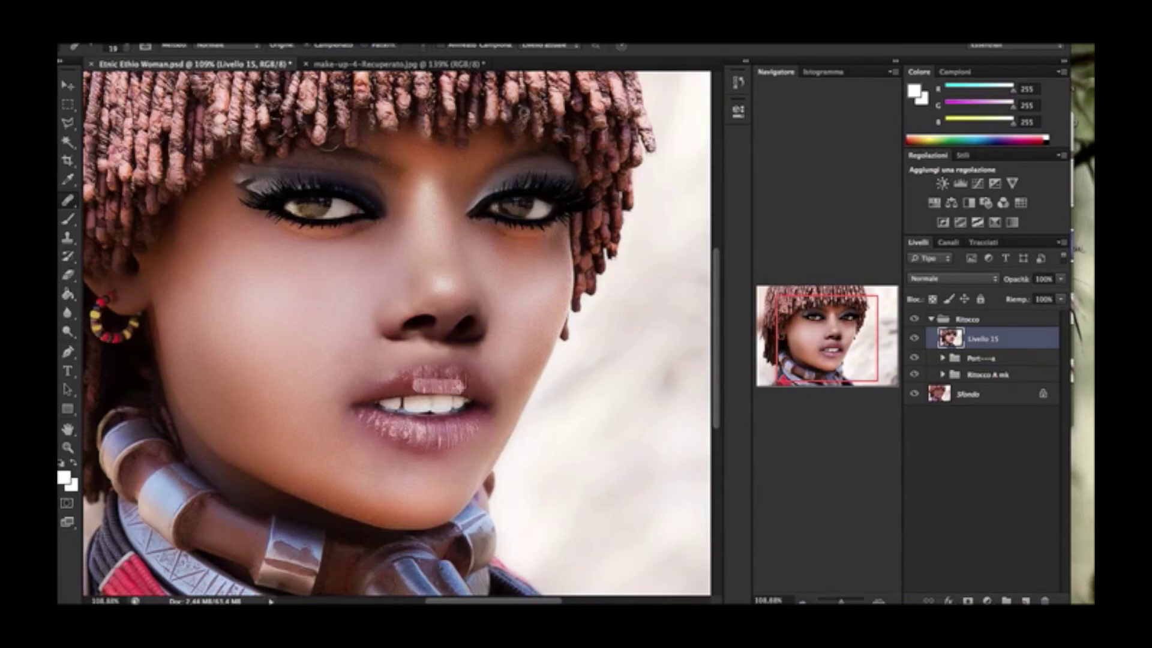